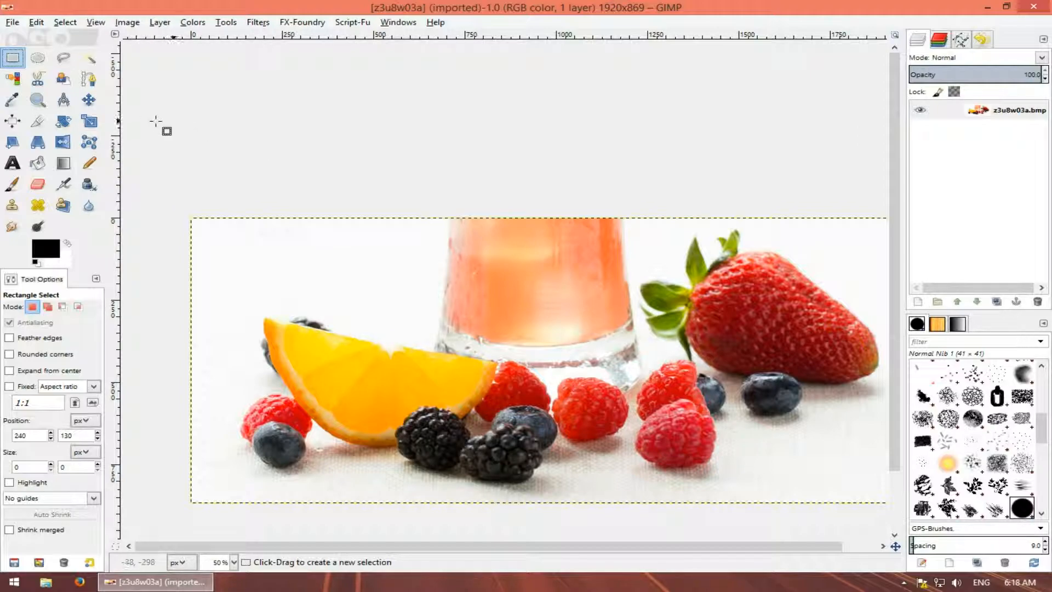
Start a rough Foreground Select outline around the orange slice, from its left tip along the lower rind to the blackberry
click(64, 80)
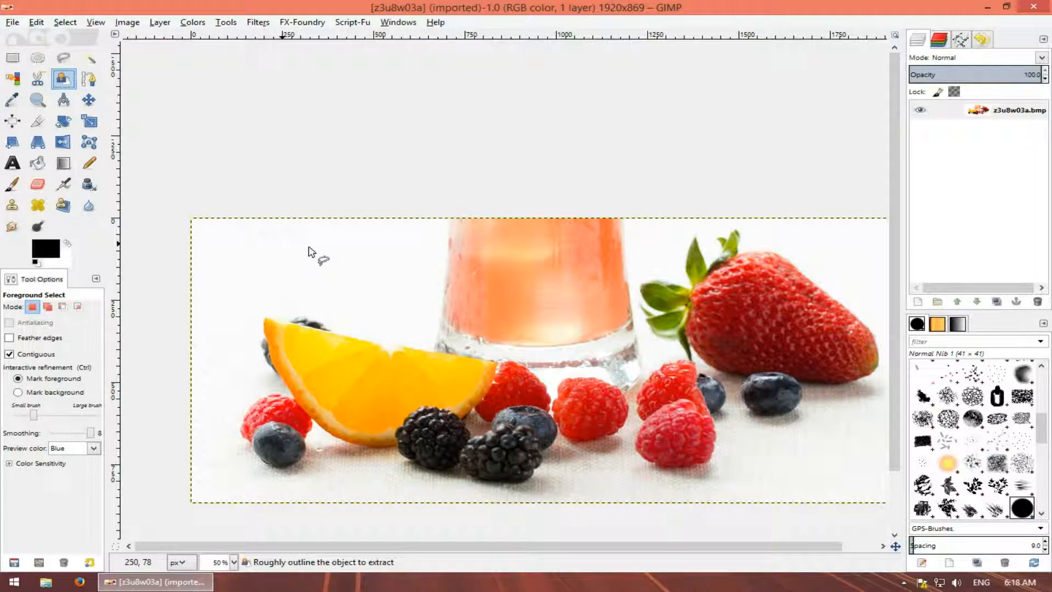
click(234, 562)
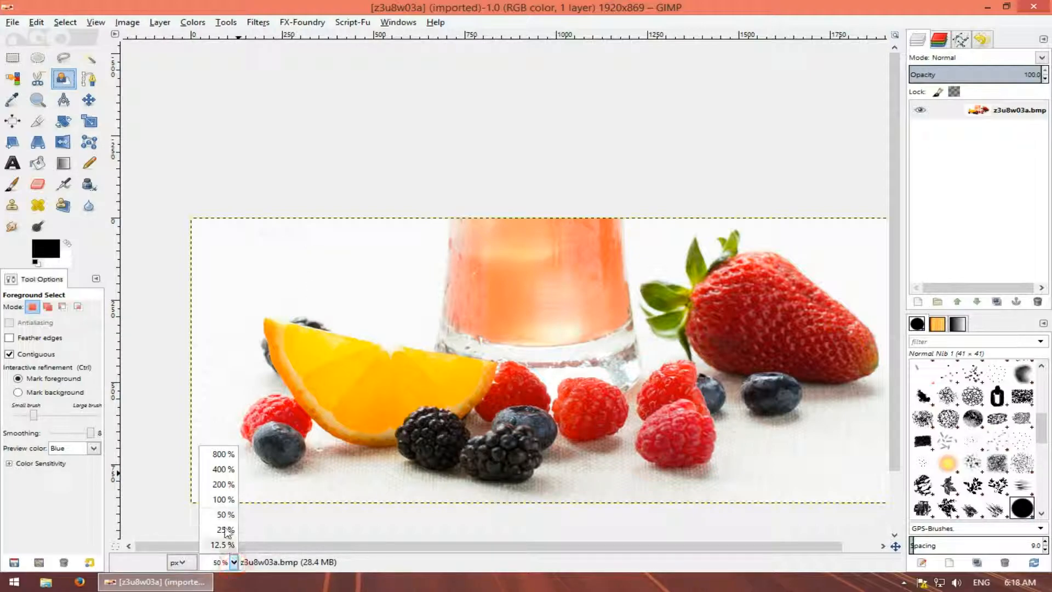
click(225, 486)
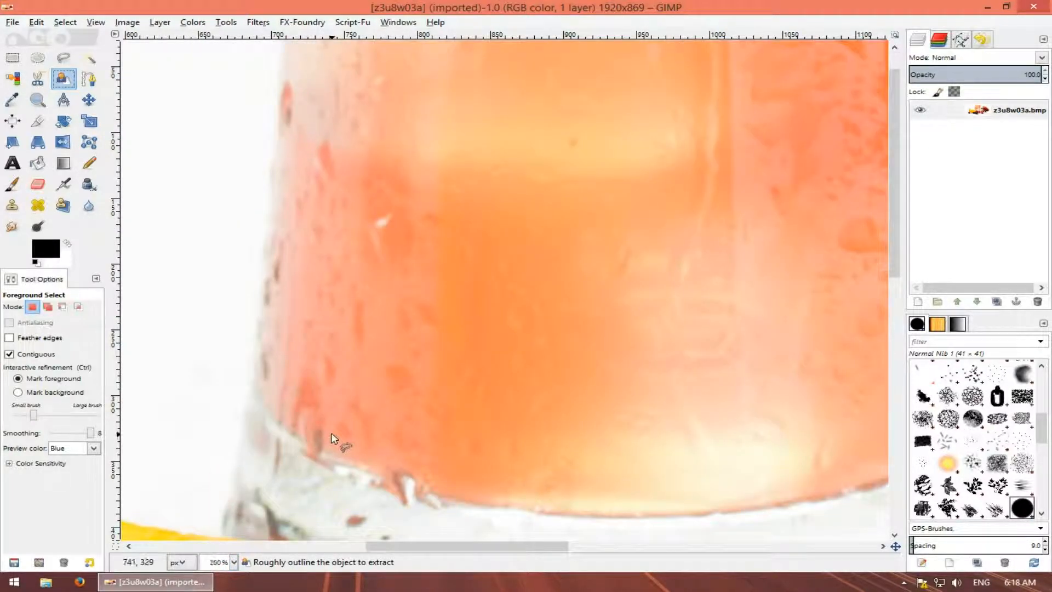
click(234, 563)
click(222, 499)
drag(262, 461, 386, 387)
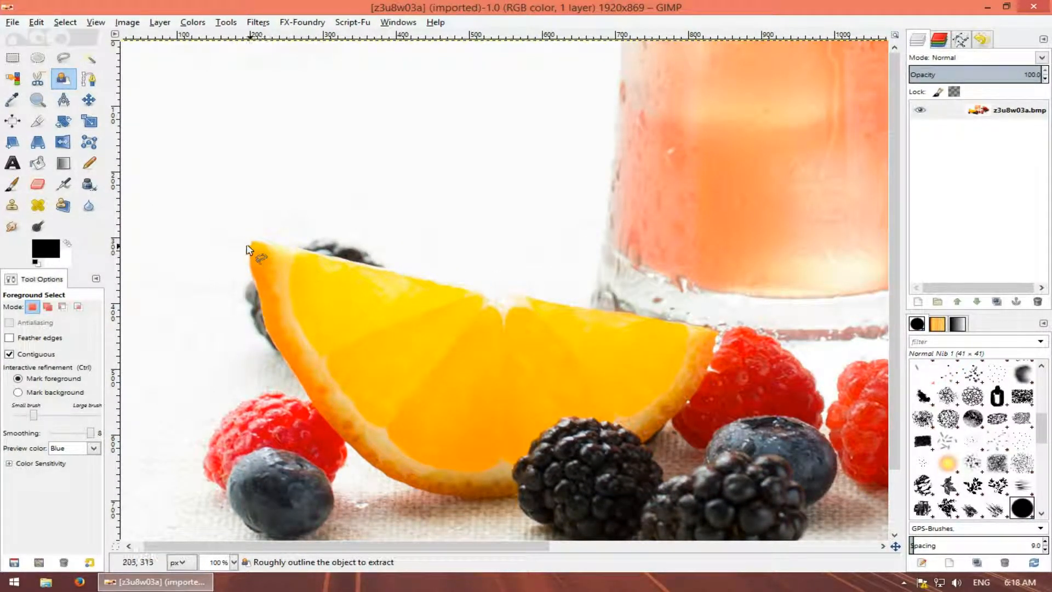
click(61, 77)
mouse_move(240, 241)
mouse_down()
mouse_move(257, 346)
mouse_move(276, 376)
mouse_move(291, 468)
mouse_move(340, 415)
mouse_move(334, 363)
mouse_move(358, 402)
mouse_move(398, 427)
mouse_up()
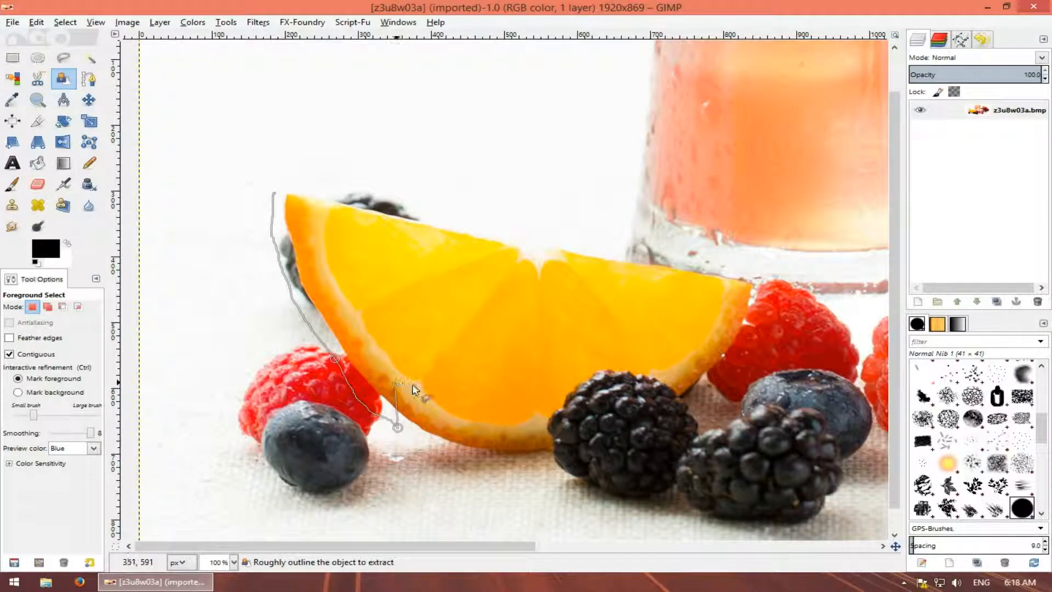
drag(437, 438, 375, 426)
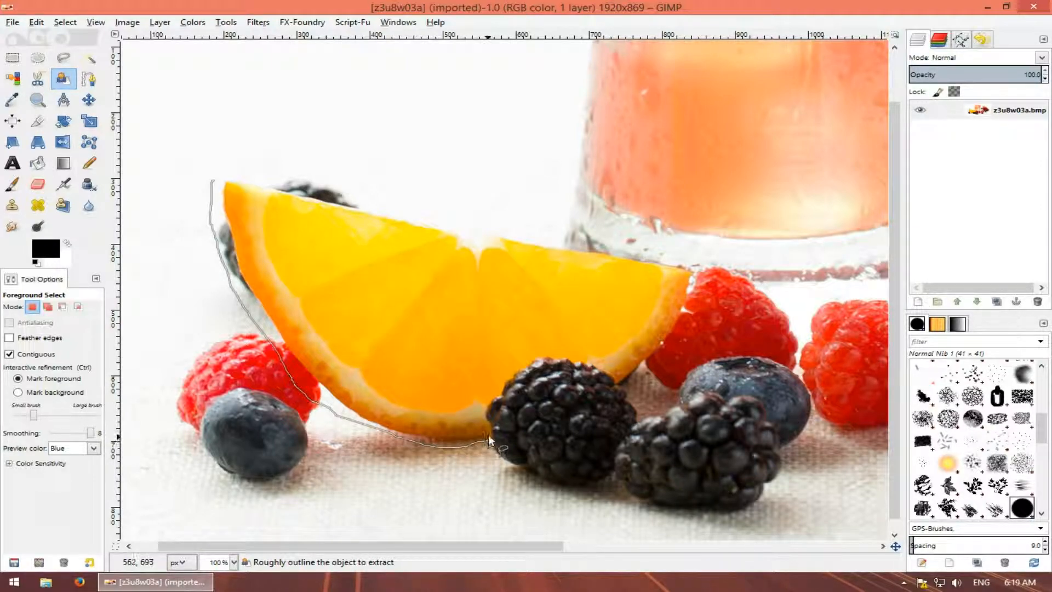
Continue the outline above the blackberry, around the slice's right end and back along its upper edge, closing it at the left tip
click(234, 562)
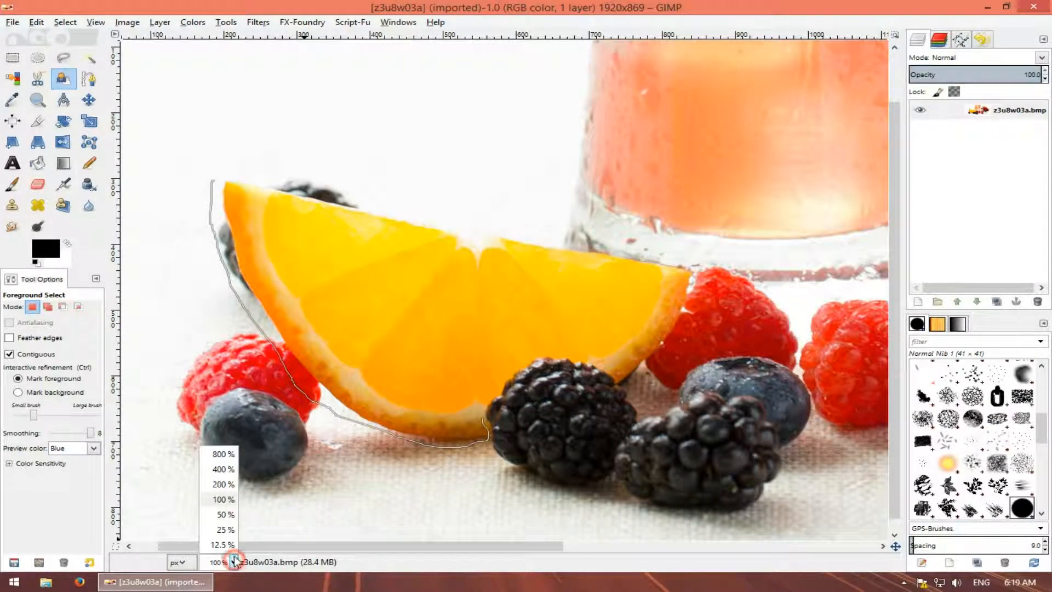
click(223, 484)
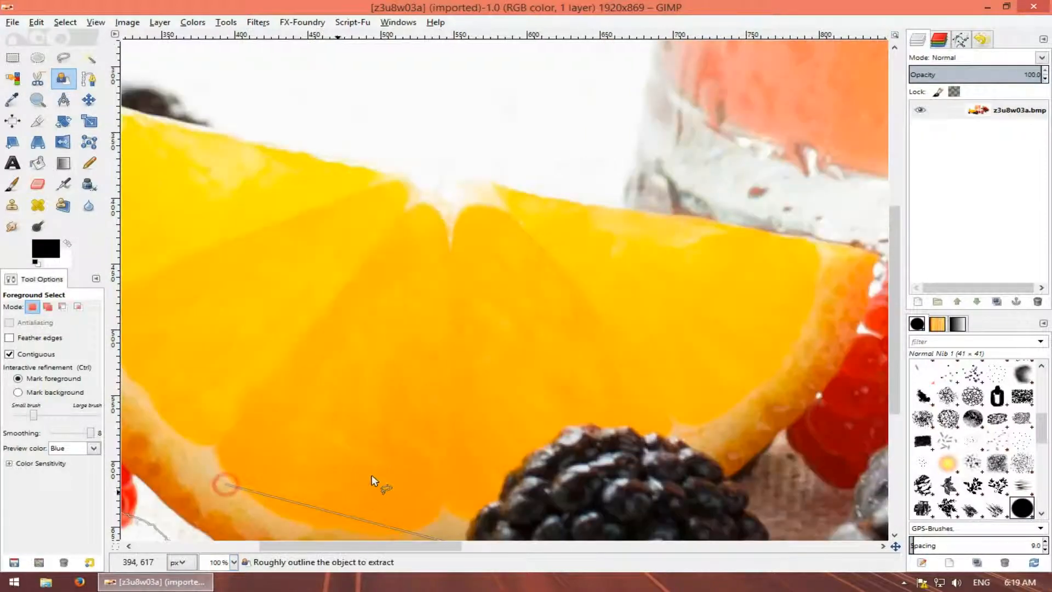
drag(416, 499, 456, 364)
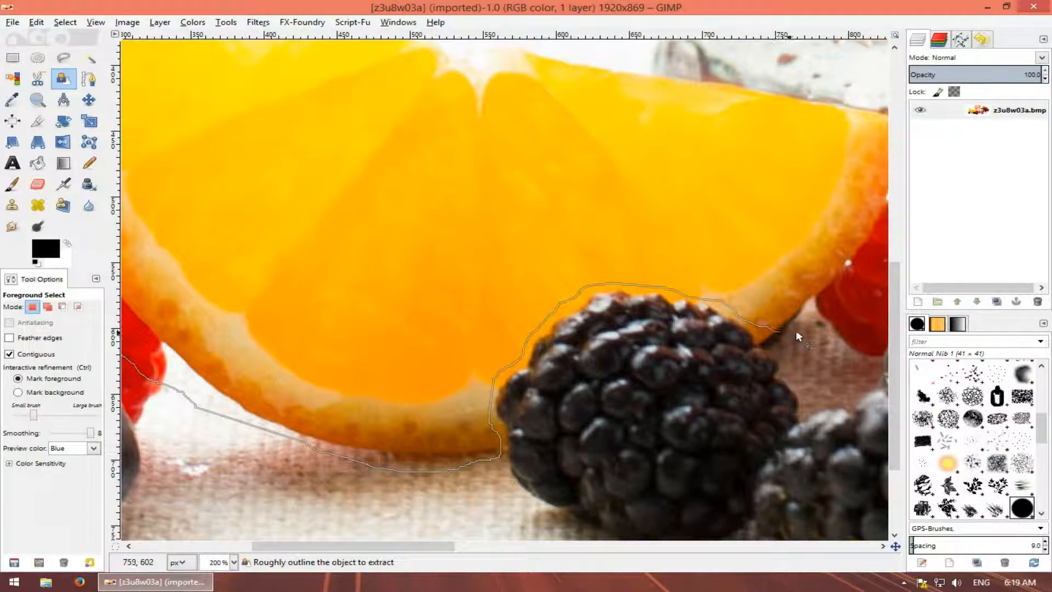
drag(821, 305, 720, 388)
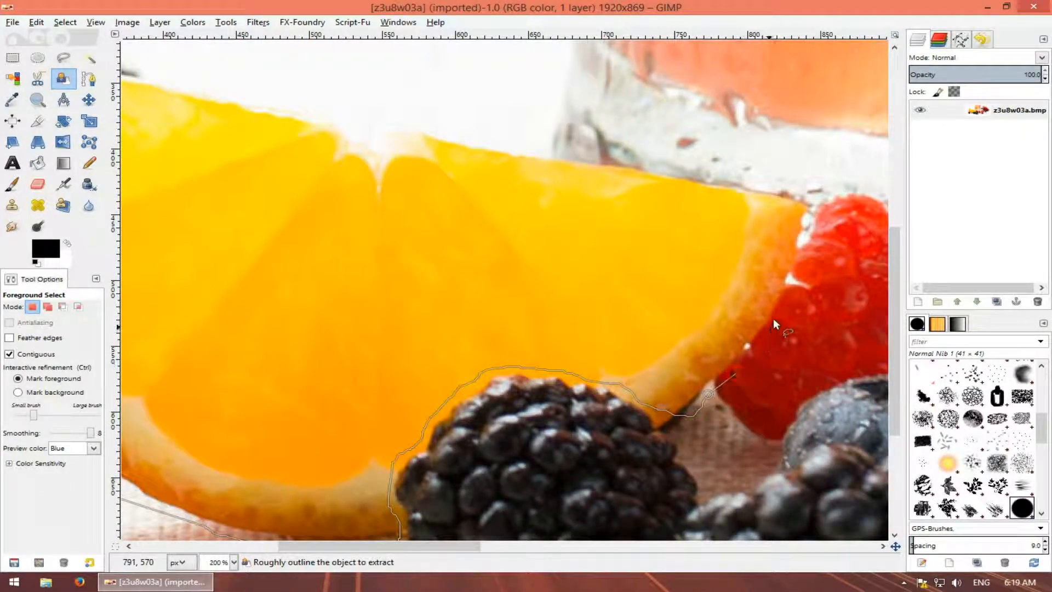
mouse_move(803, 263)
mouse_down()
mouse_move(822, 191)
mouse_move(791, 175)
mouse_move(315, 101)
mouse_up()
mouse_move(345, 173)
mouse_down()
mouse_move(434, 266)
mouse_move(548, 350)
mouse_up()
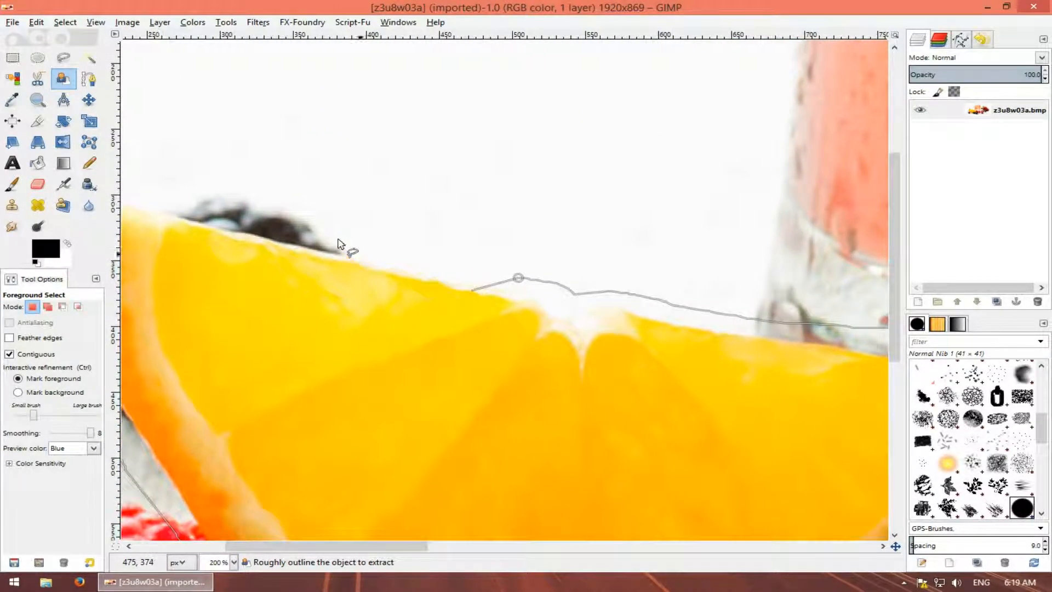
mouse_move(308, 225)
mouse_down()
mouse_move(237, 227)
mouse_move(259, 252)
mouse_move(423, 331)
mouse_up()
click(321, 290)
click(250, 303)
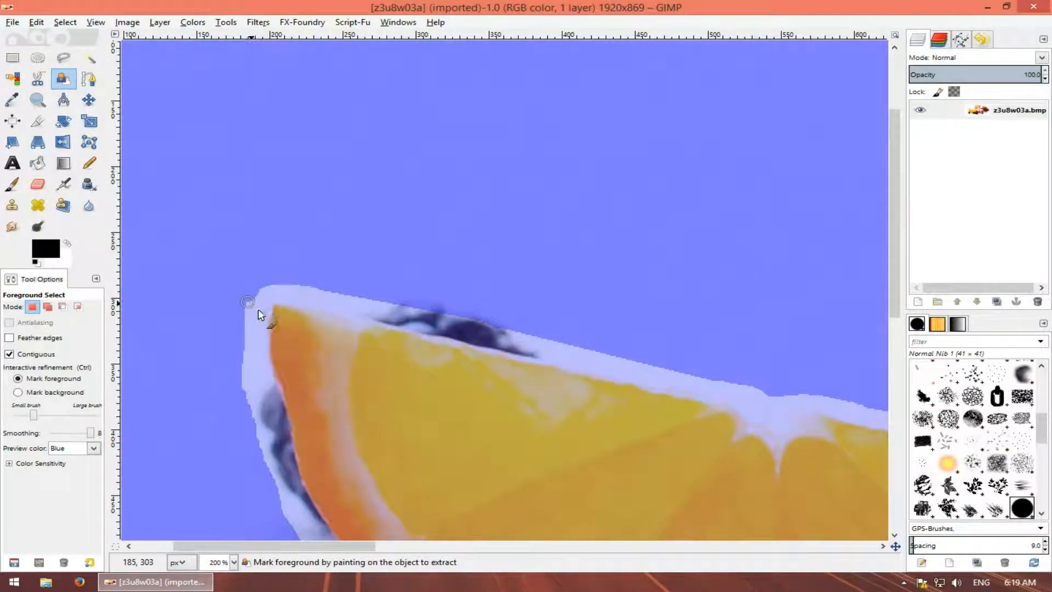
Mark the orange flesh and the lower and left rind as foreground, using a slightly larger refinement brush for the left rind
drag(347, 404, 298, 243)
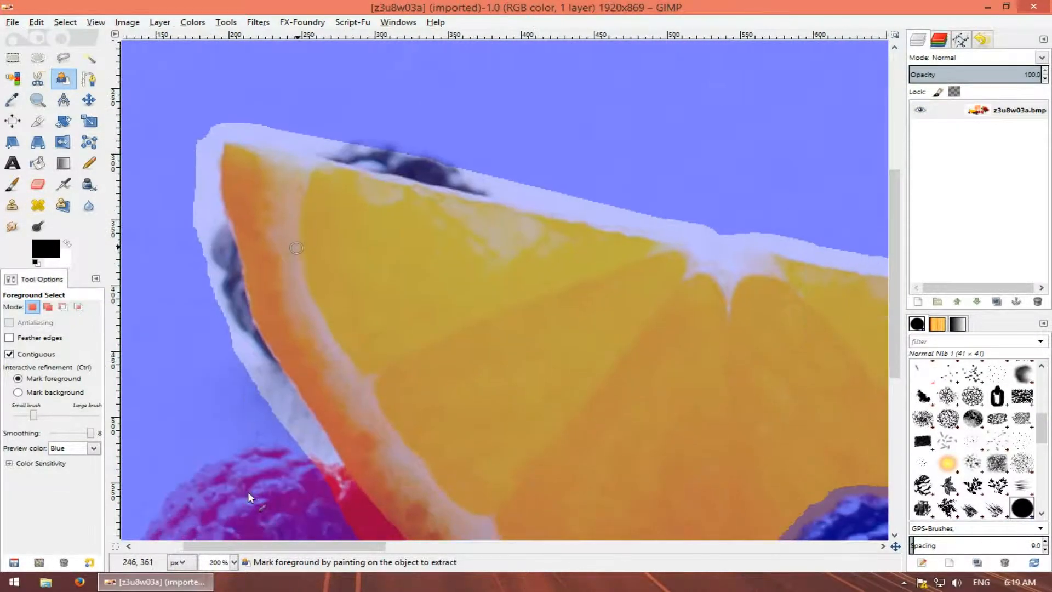
click(234, 563)
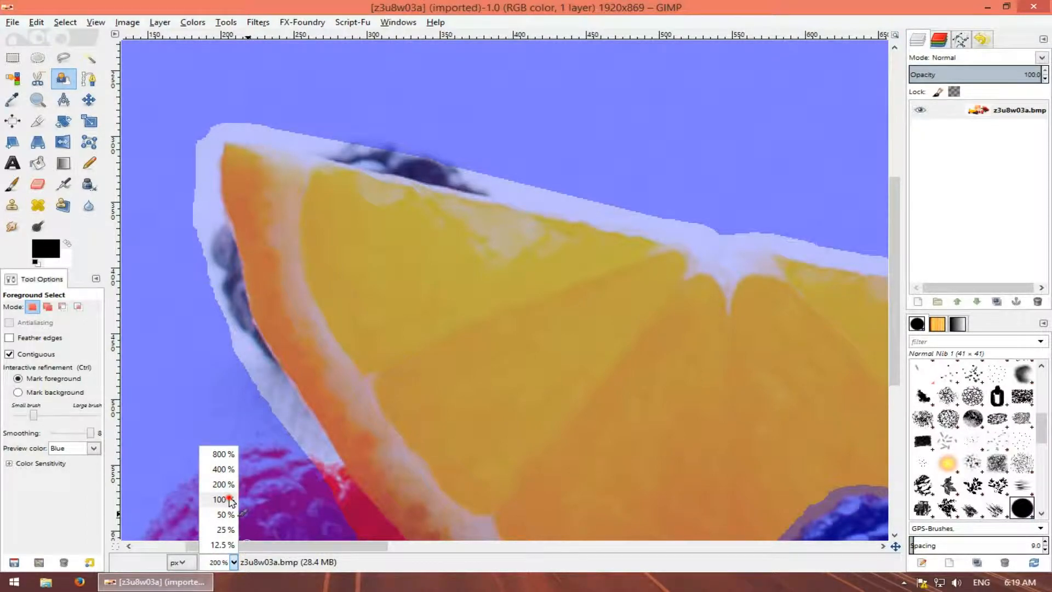
click(222, 499)
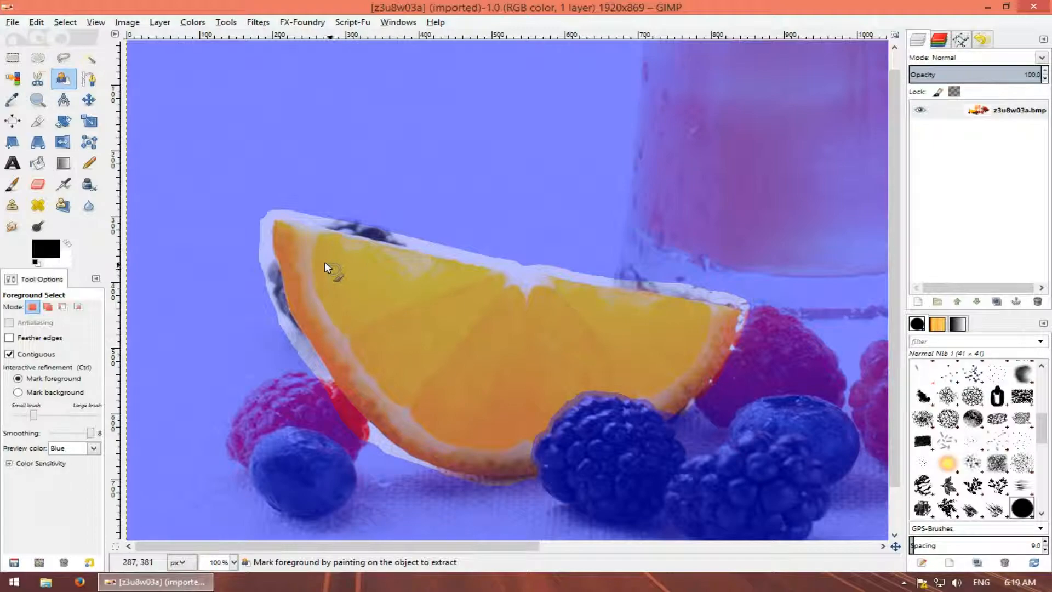
mouse_move(313, 251)
mouse_down()
mouse_move(411, 320)
mouse_move(483, 343)
mouse_up()
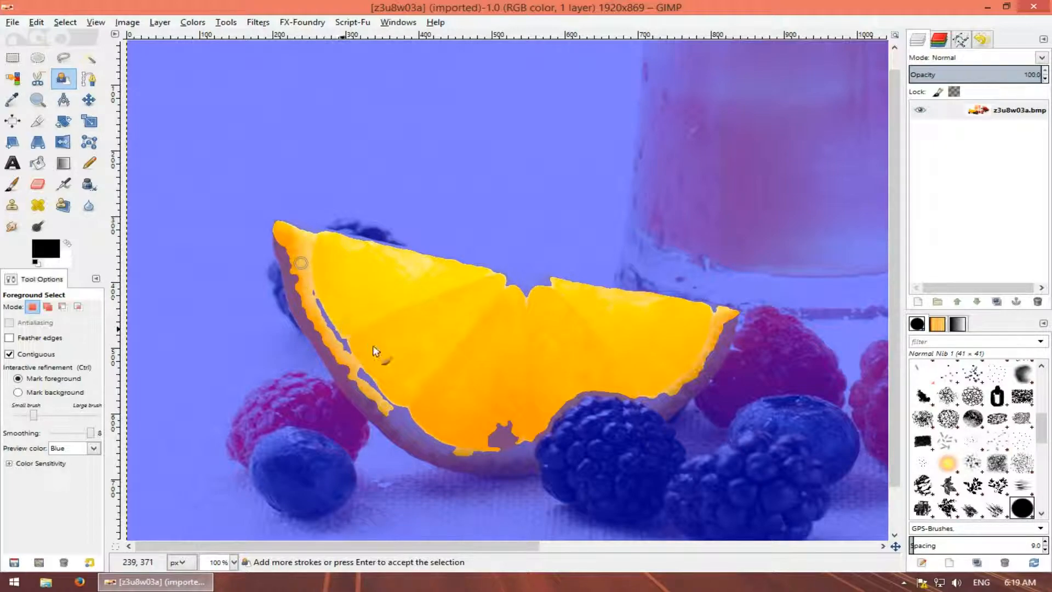
mouse_move(510, 454)
mouse_down()
mouse_move(432, 446)
mouse_move(386, 409)
mouse_up()
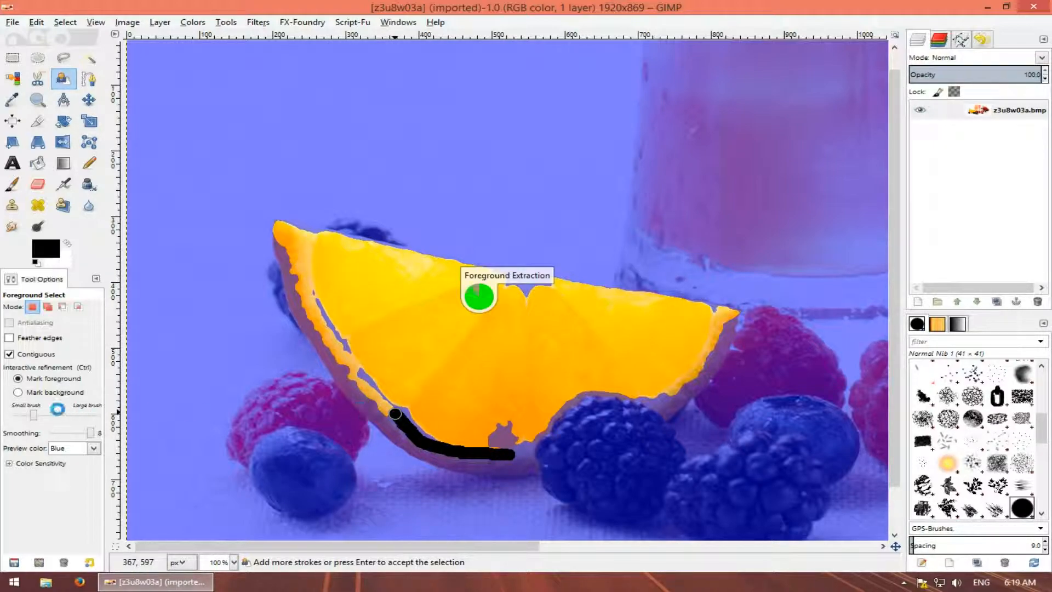
mouse_move(34, 416)
mouse_down()
mouse_move(25, 411)
mouse_move(46, 416)
mouse_up()
drag(378, 385, 326, 303)
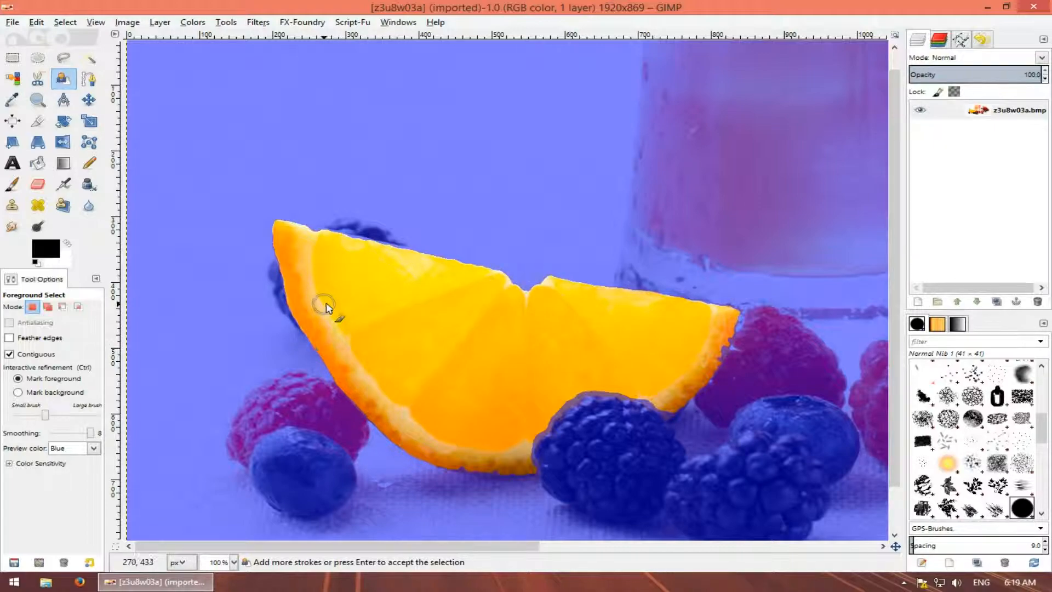
Mark a patch of cloth below the slice as foreground and paint it back out as background along the lower rind
drag(428, 479, 397, 483)
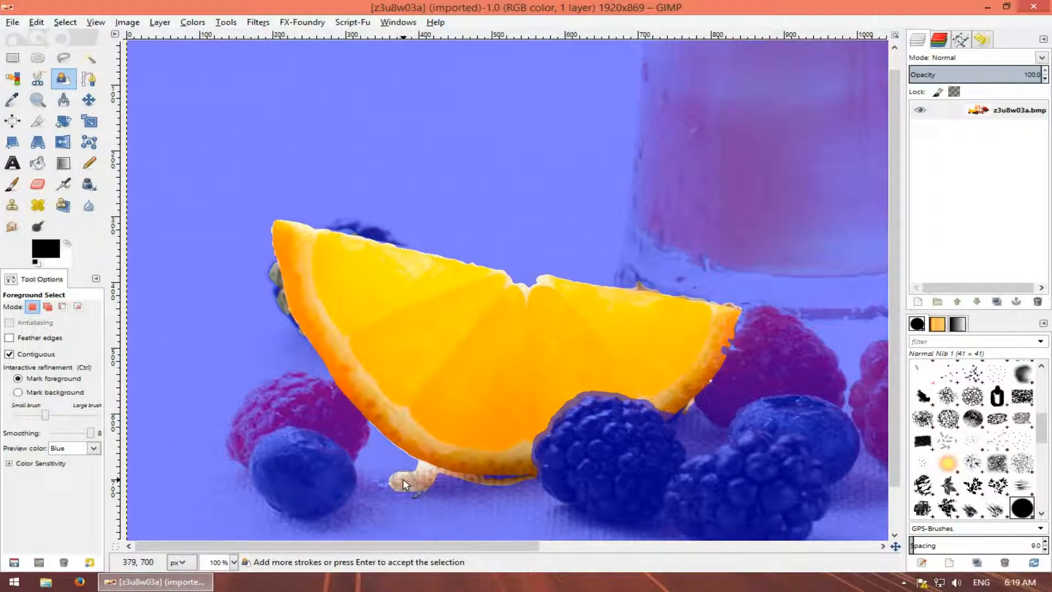
click(26, 394)
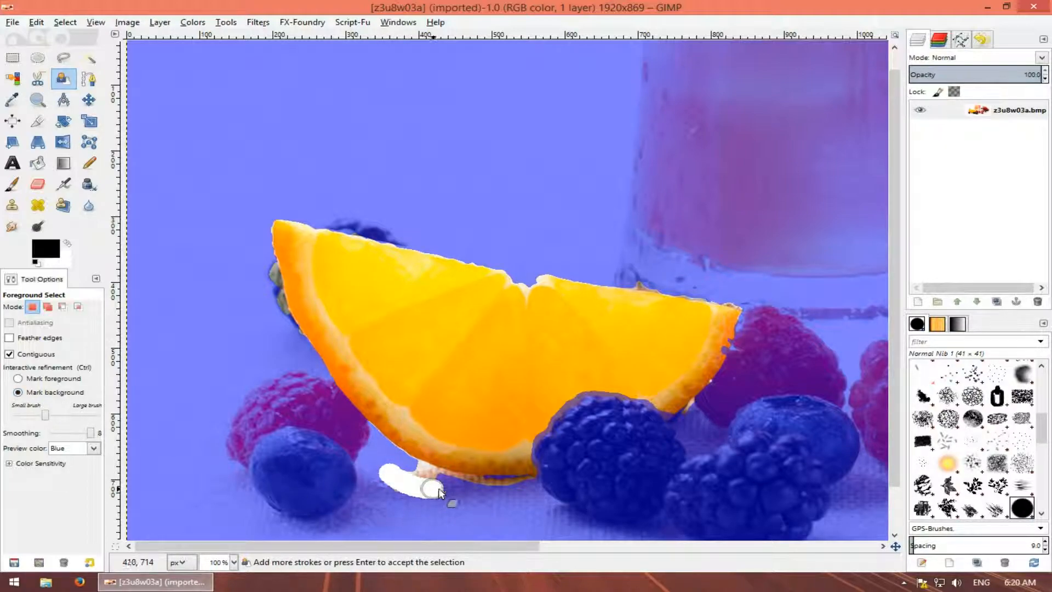
drag(432, 487, 438, 488)
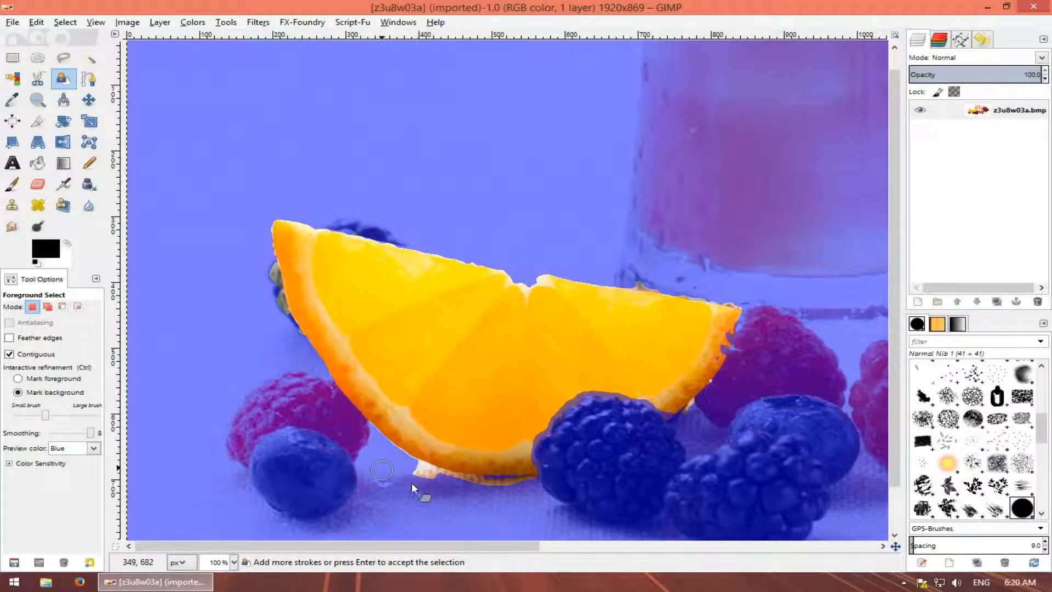
drag(407, 471, 511, 489)
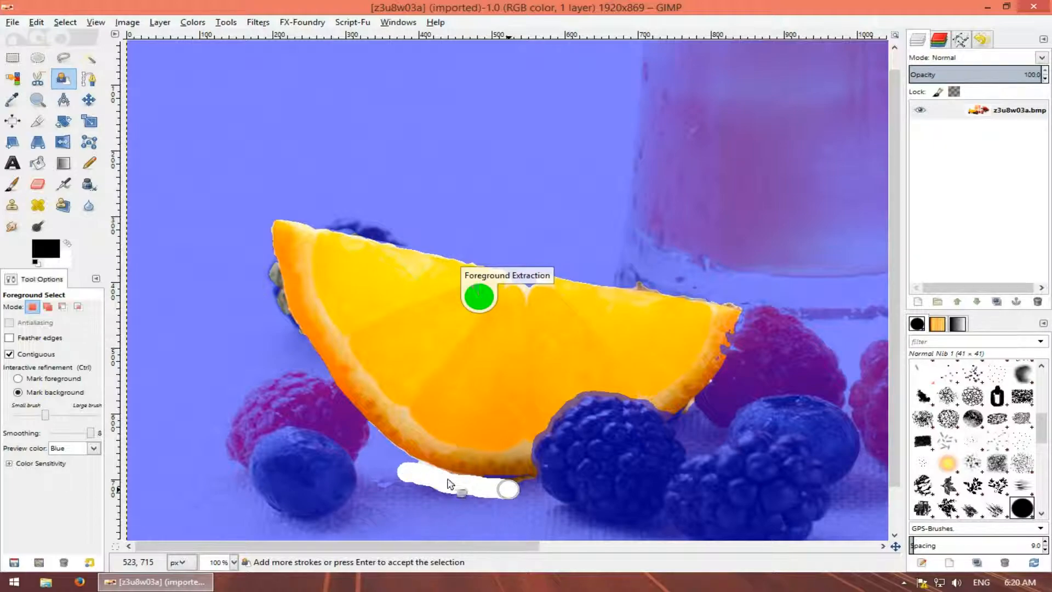
drag(423, 475, 419, 471)
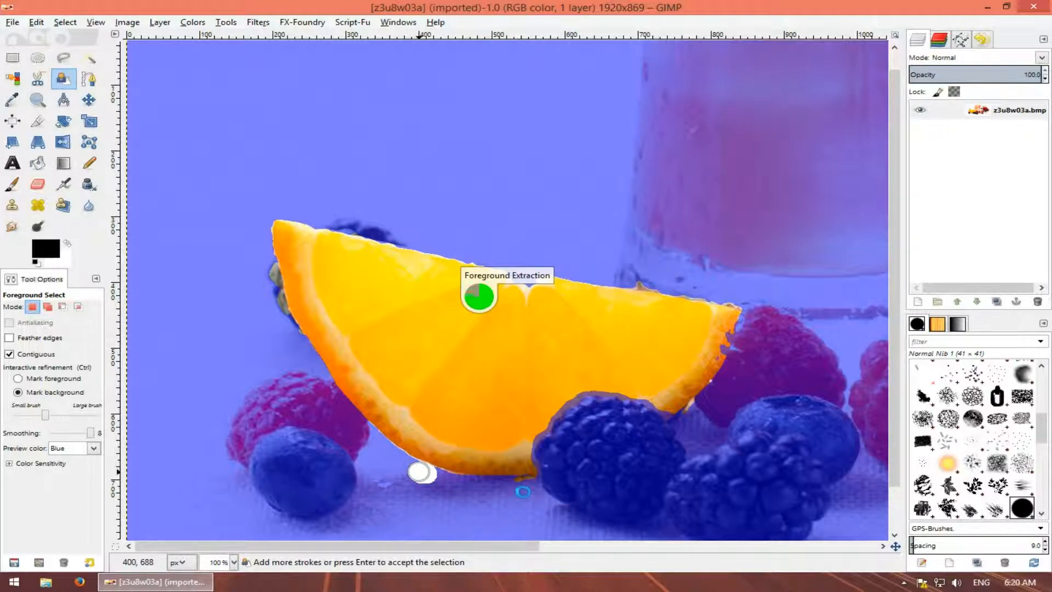
drag(521, 488, 519, 486)
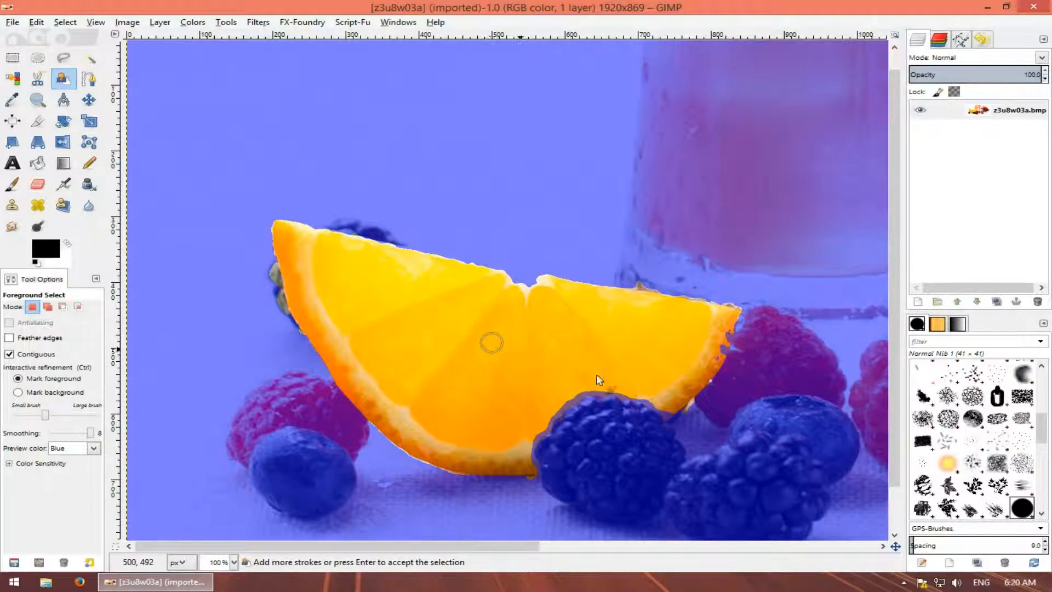
Mark the edge of the orange slice bordering the blackberry as foreground, from the right rind around to the lower rind
click(674, 406)
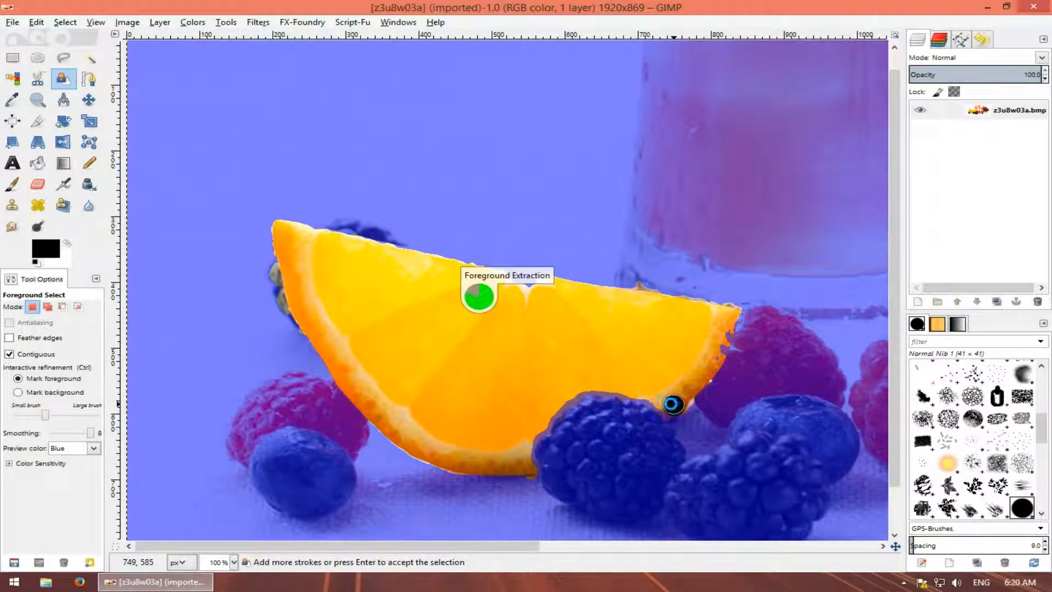
click(668, 408)
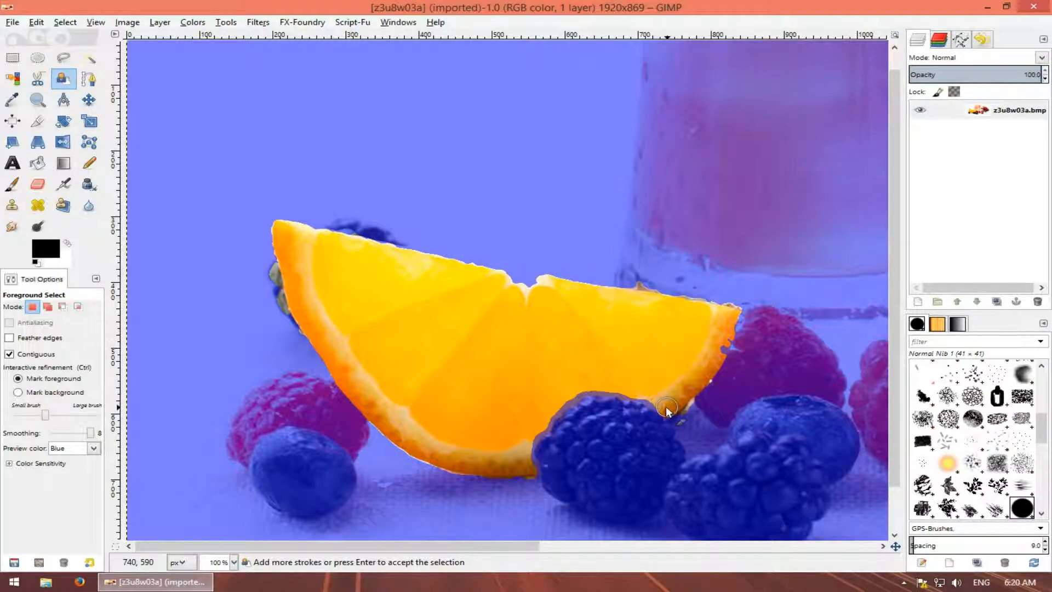
mouse_move(660, 400)
mouse_down()
mouse_move(589, 389)
mouse_move(536, 424)
mouse_move(525, 460)
mouse_up()
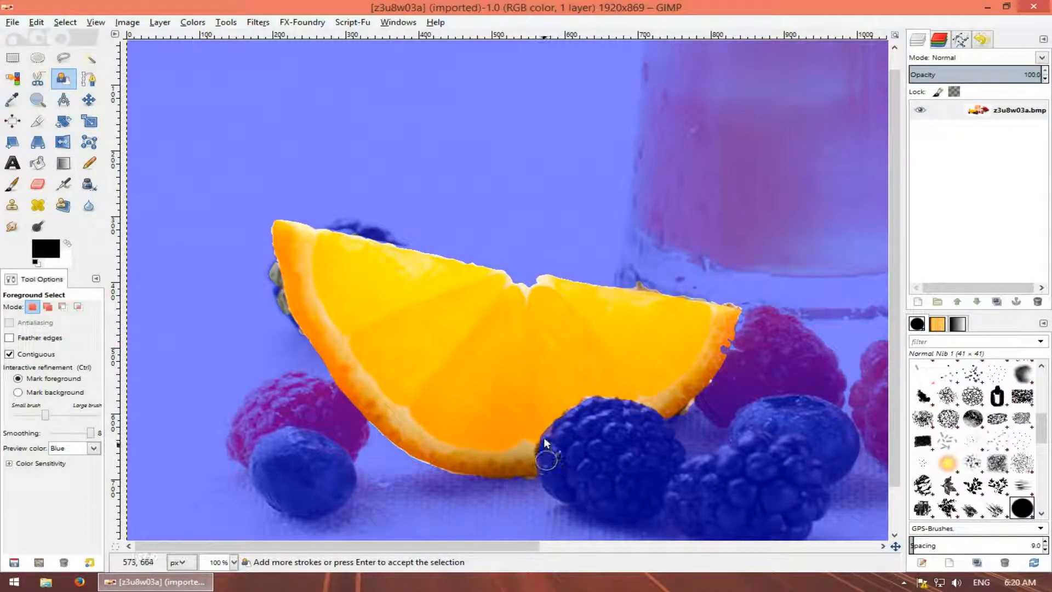
click(541, 423)
Mark the dark berry behind the left rind as background and the rind at the slice's right end as foreground
key(ctrl)
drag(268, 274, 291, 334)
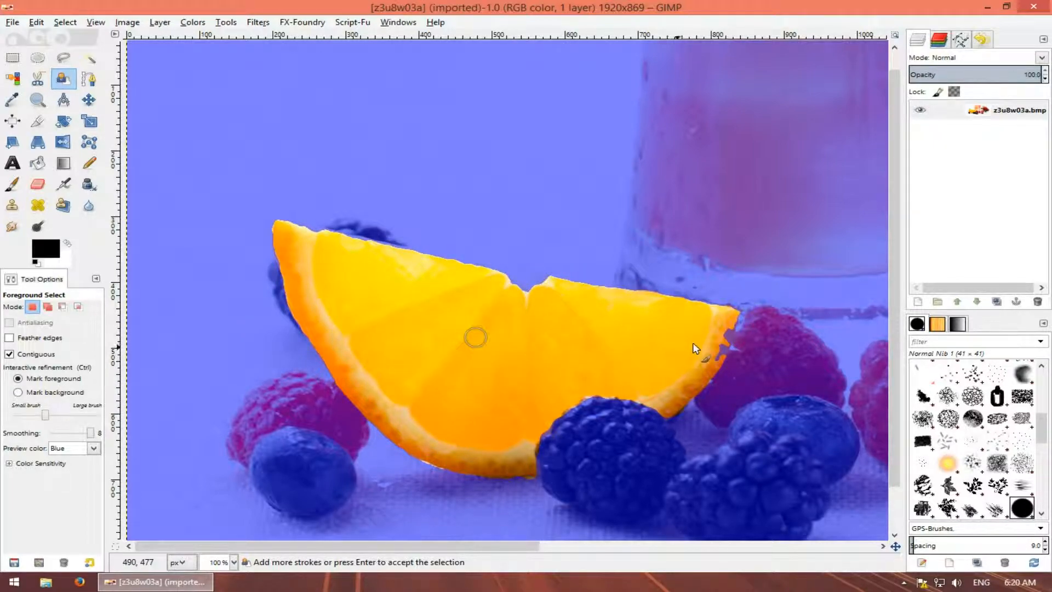
click(716, 345)
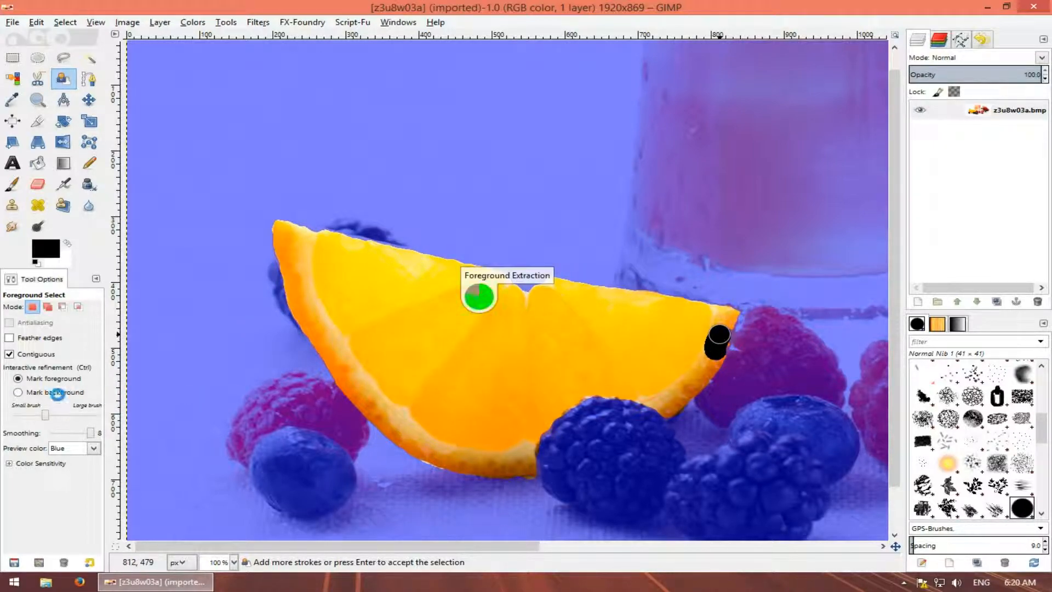
Accept the foreground extraction as a selection around the orange slice, leaving the refinement mode on marking foreground
click(41, 392)
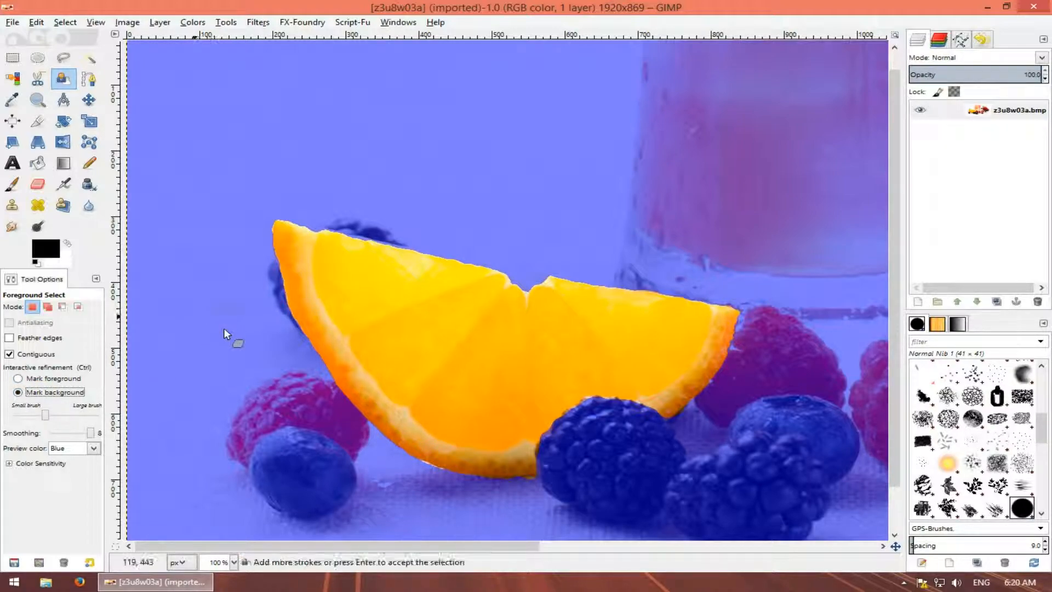
click(55, 378)
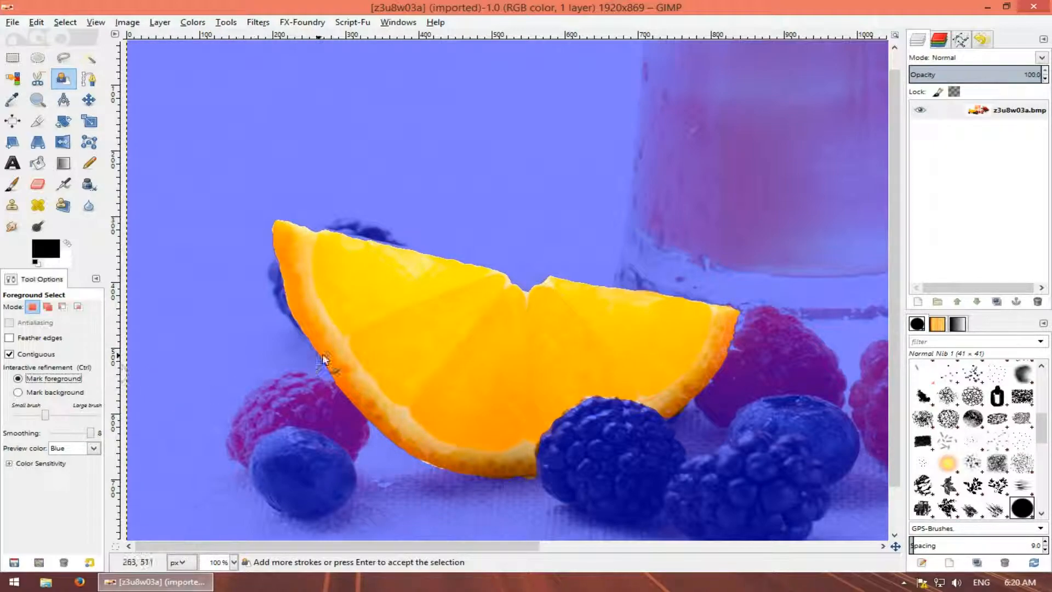
click(364, 347)
click(352, 336)
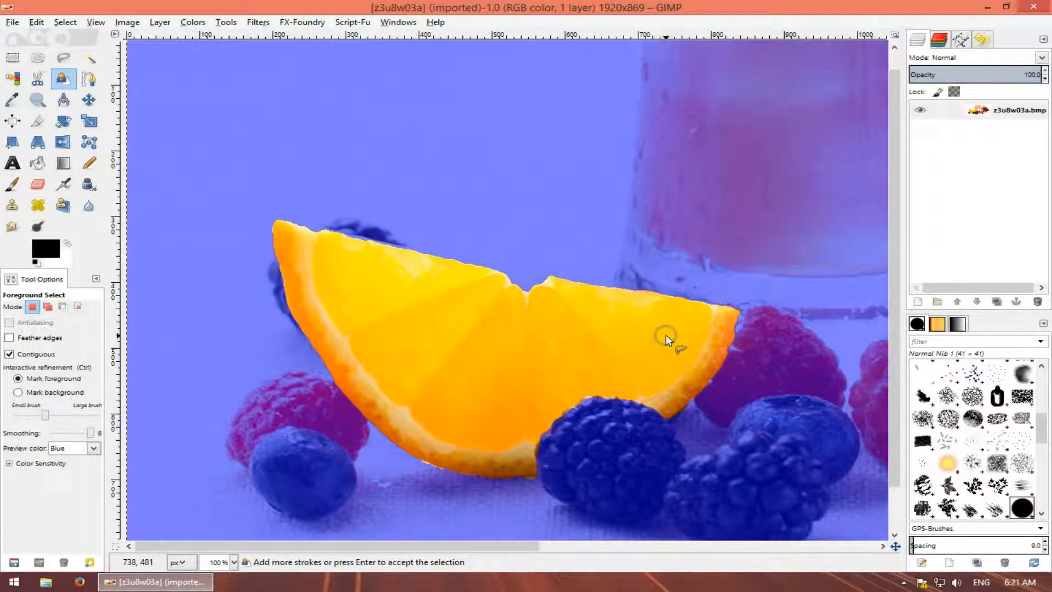
key(Return)
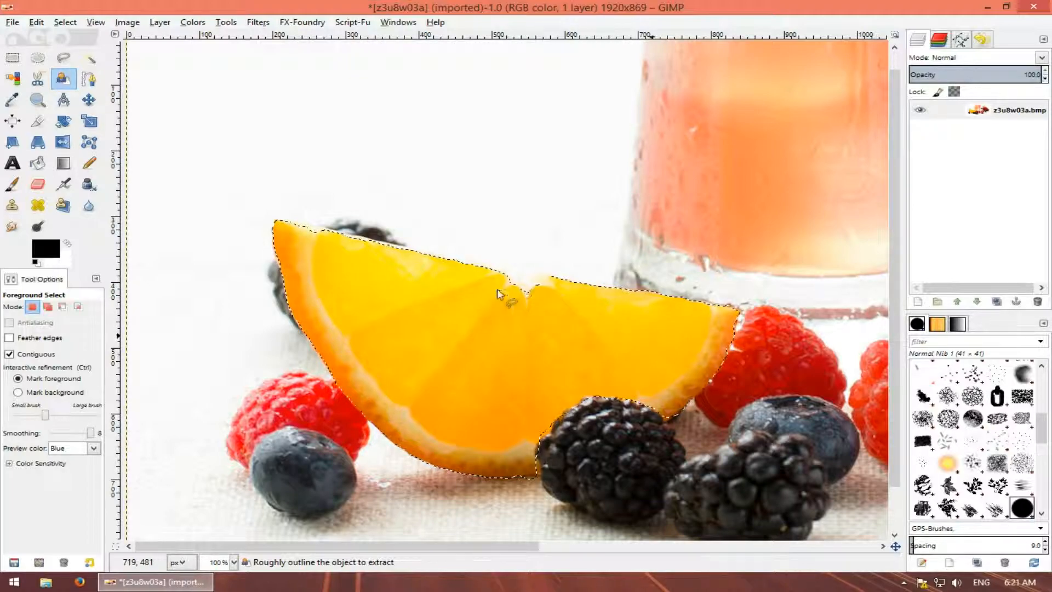
drag(506, 549, 539, 551)
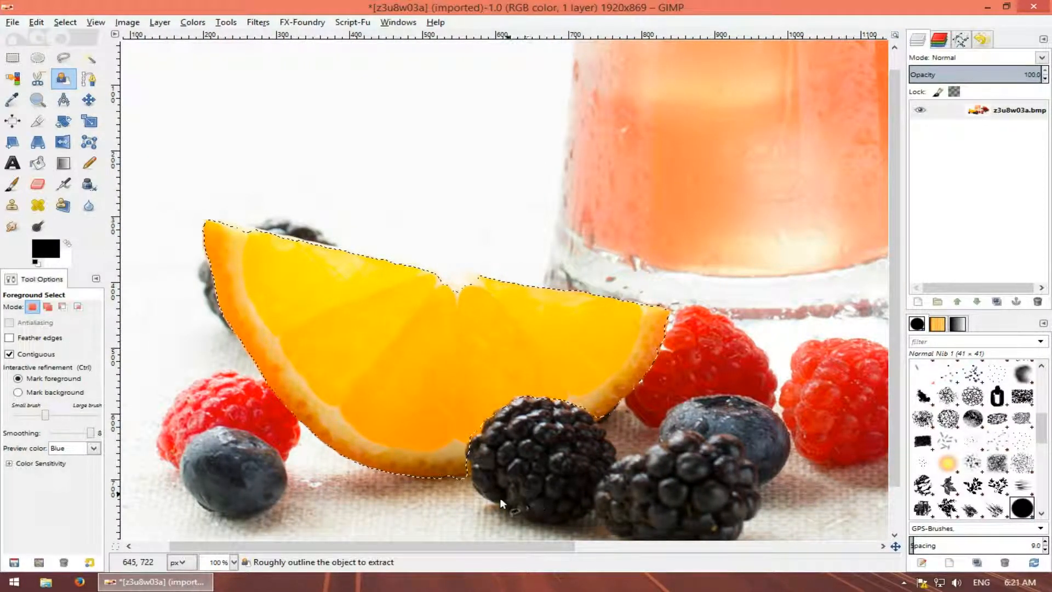
scroll(716, 367, up, 1)
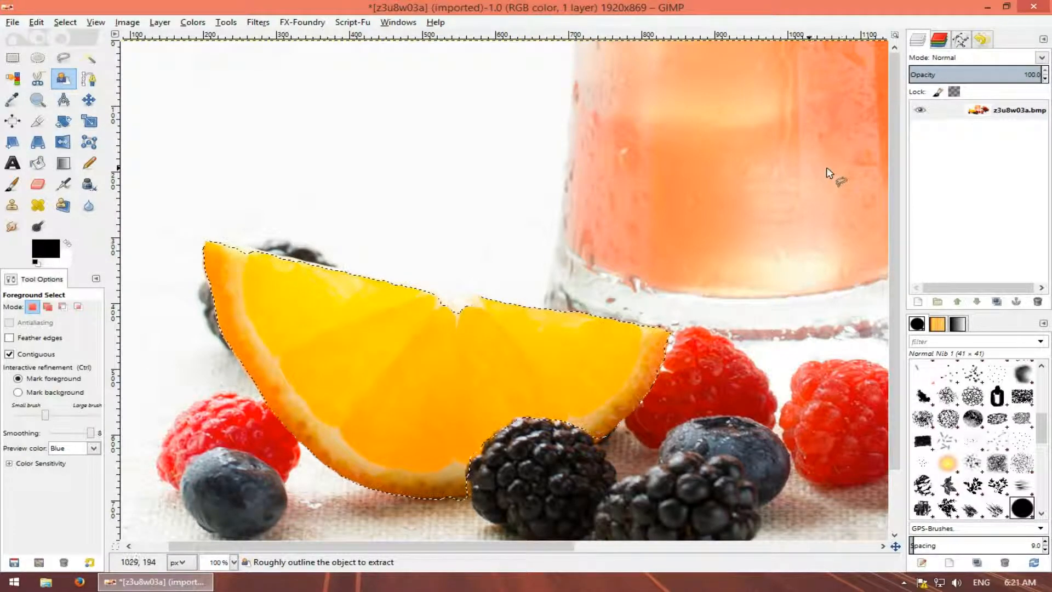
Copy the selected orange slice from the photo and paste it as a new layer of its own
key(ctrl+c)
key(ctrl+v)
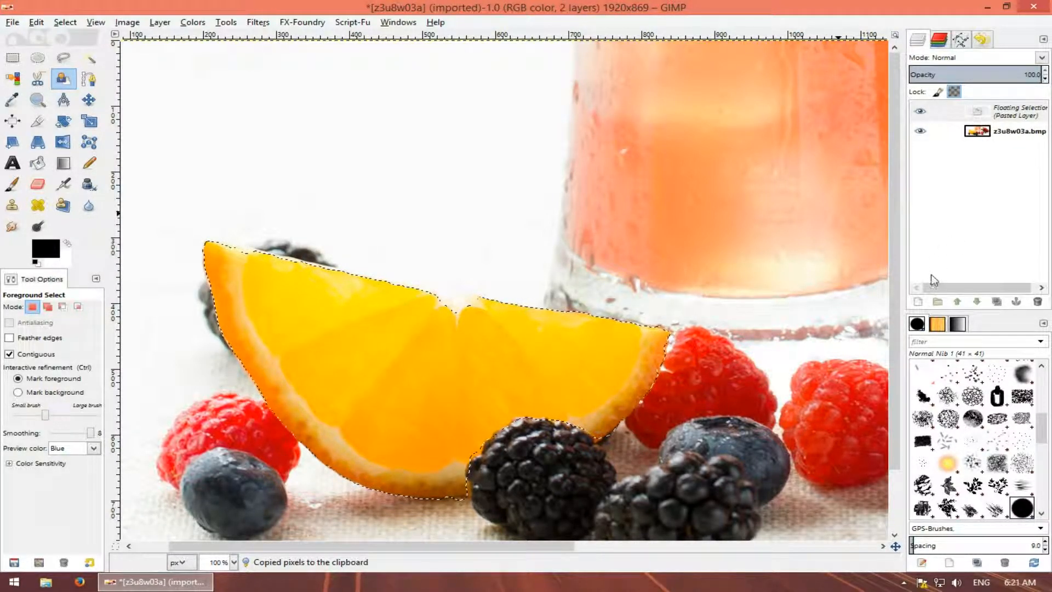
click(918, 303)
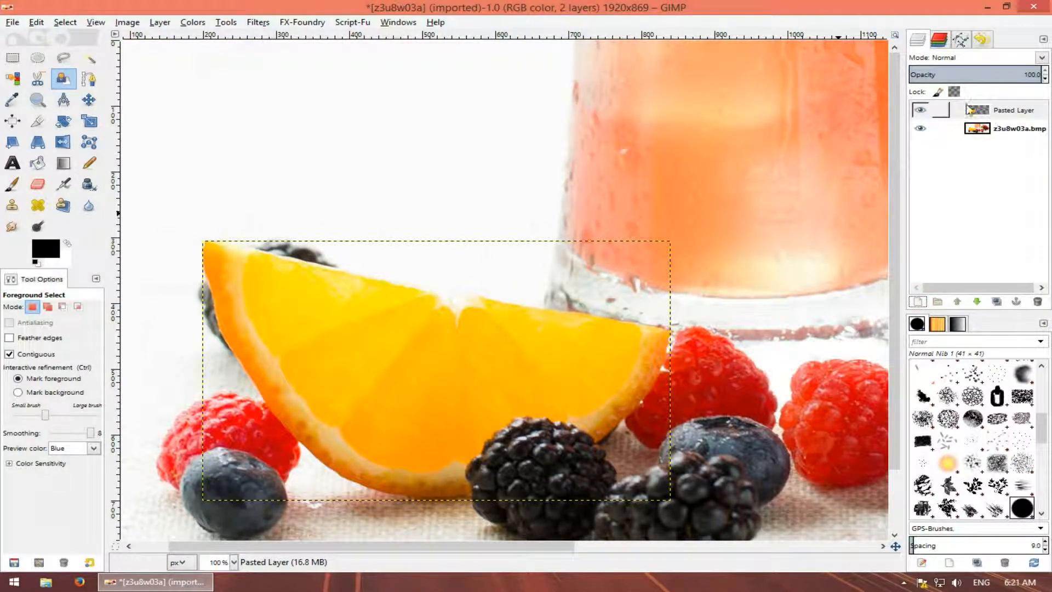
click(986, 133)
click(987, 112)
key(ctrl+z)
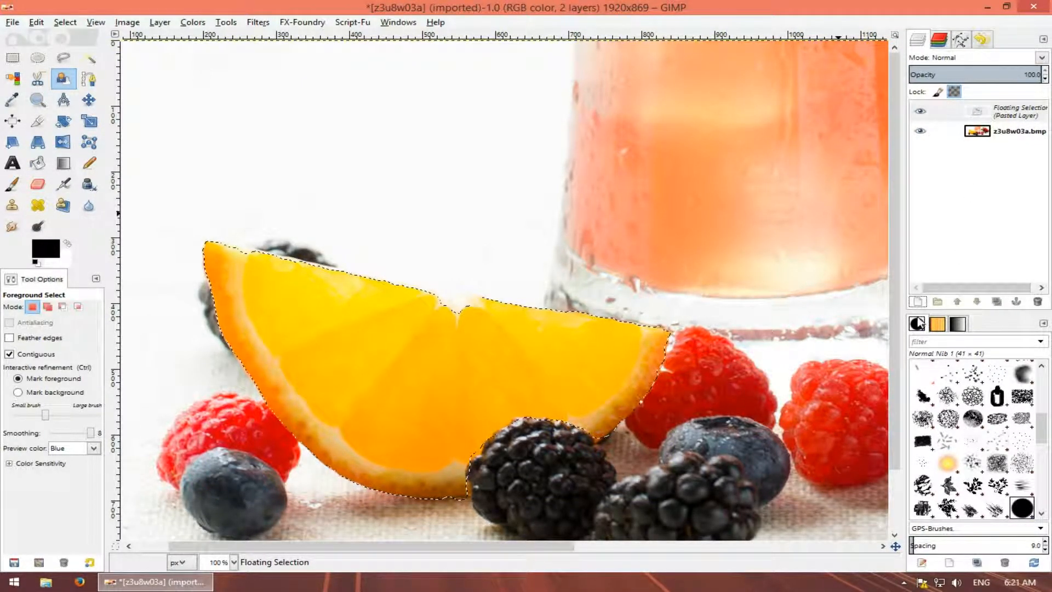
click(919, 301)
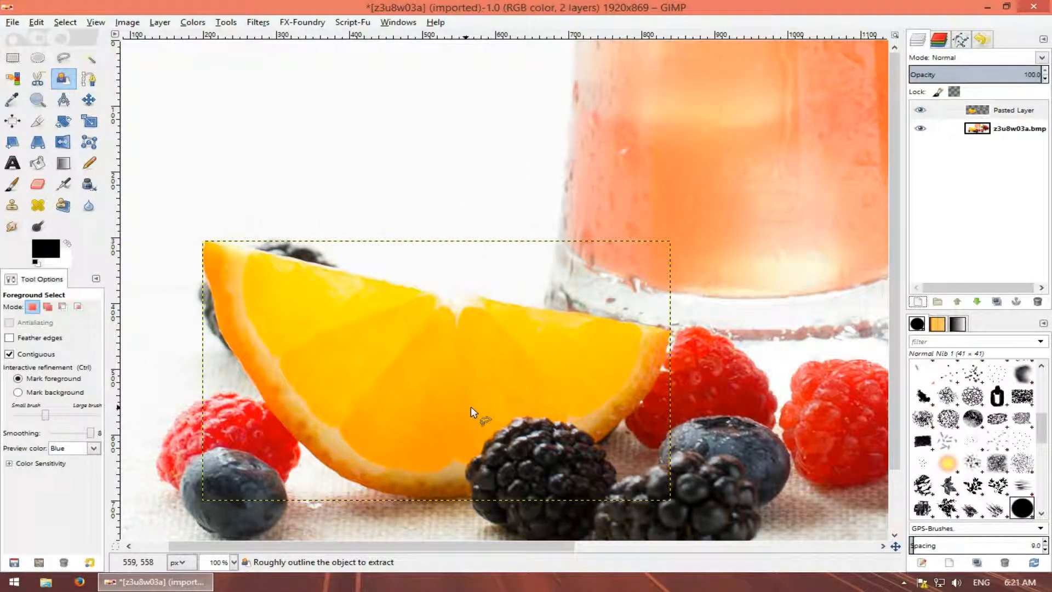
Examine the cut-out orange slice on its own with the original photo layer hidden, and show that layer again
key(z)
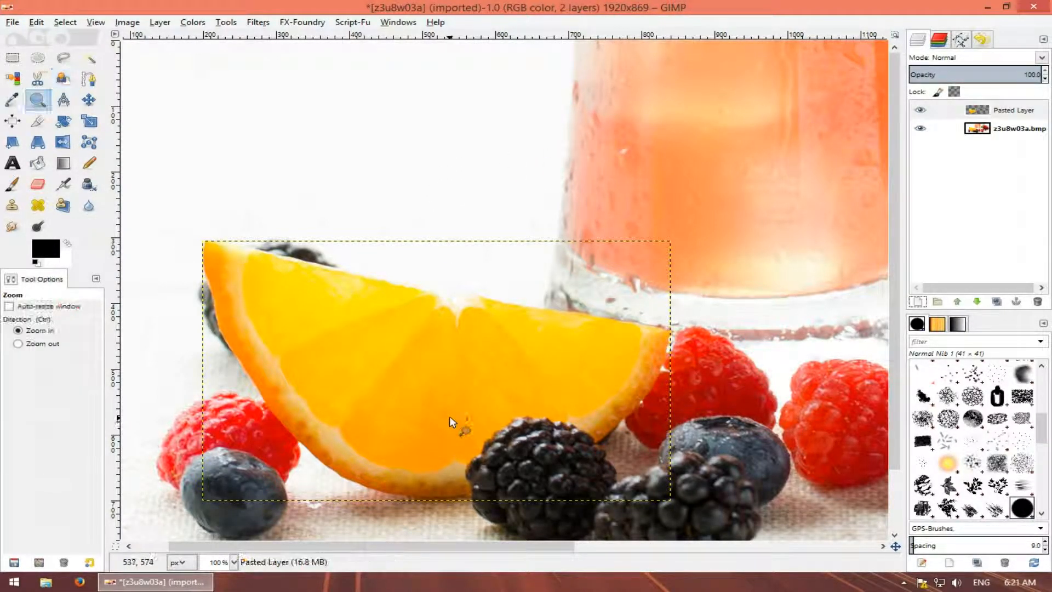
ctrl+click(462, 361)
ctrl+click(462, 361)
ctrl+click(462, 361)
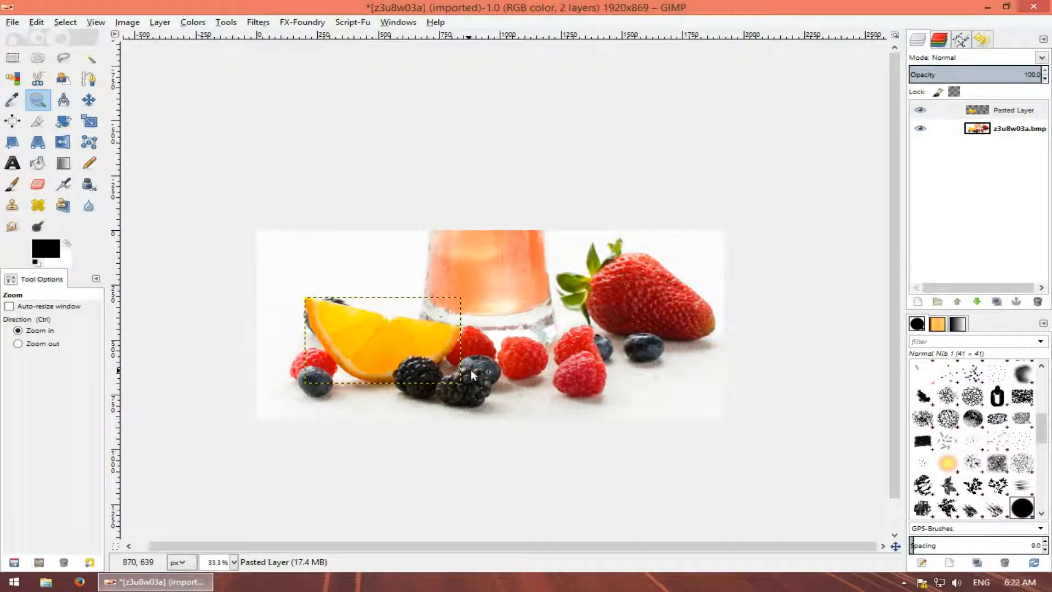
click(535, 347)
click(560, 351)
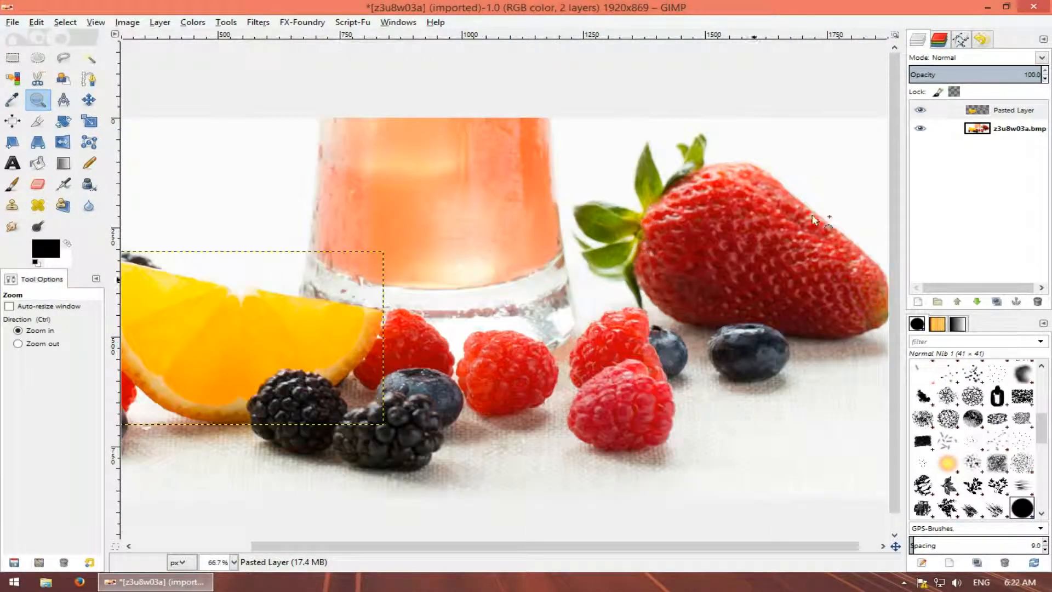
click(921, 129)
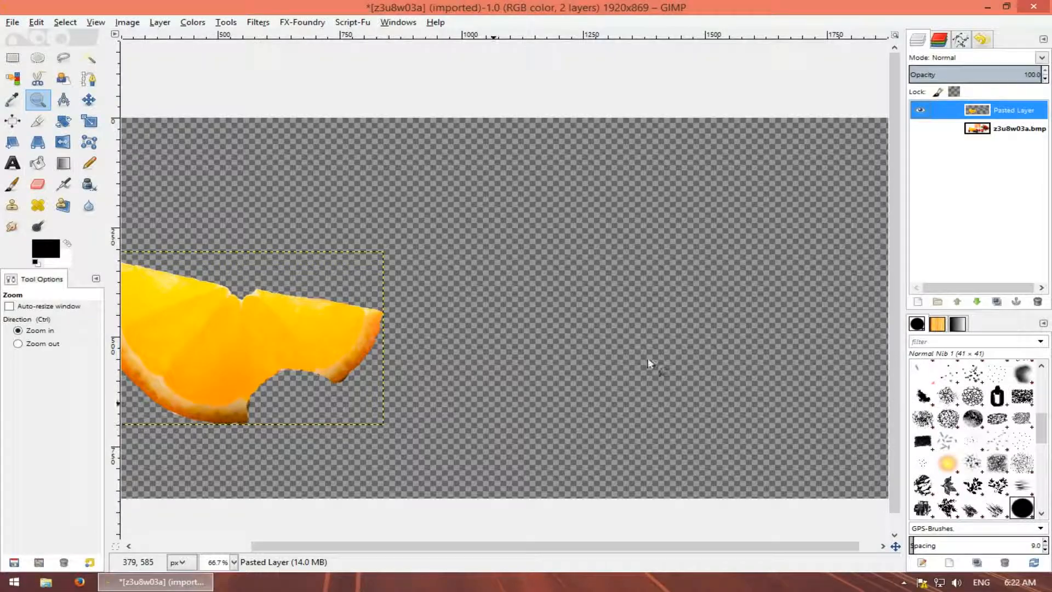
click(919, 130)
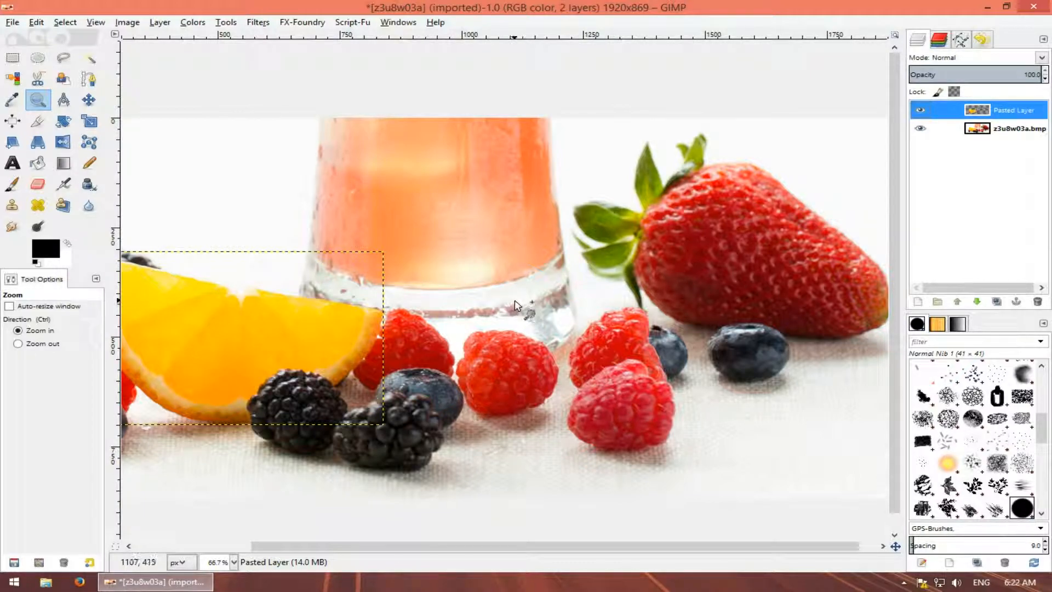
On the z3u8w03a.bmp layer, start a Scissors Select outline with points down the left edge of the front raspberry
click(39, 80)
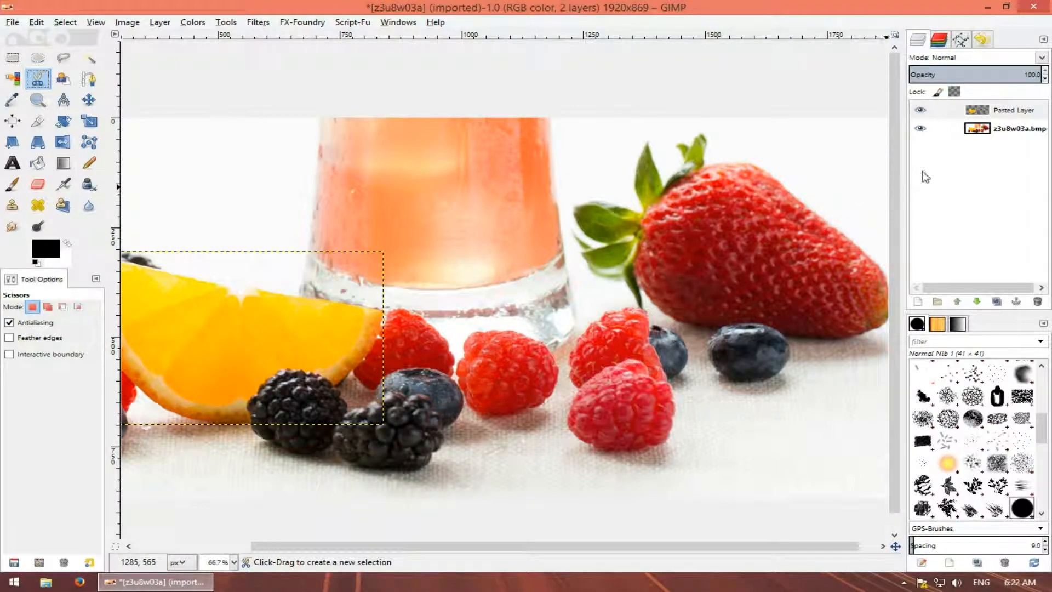
click(943, 129)
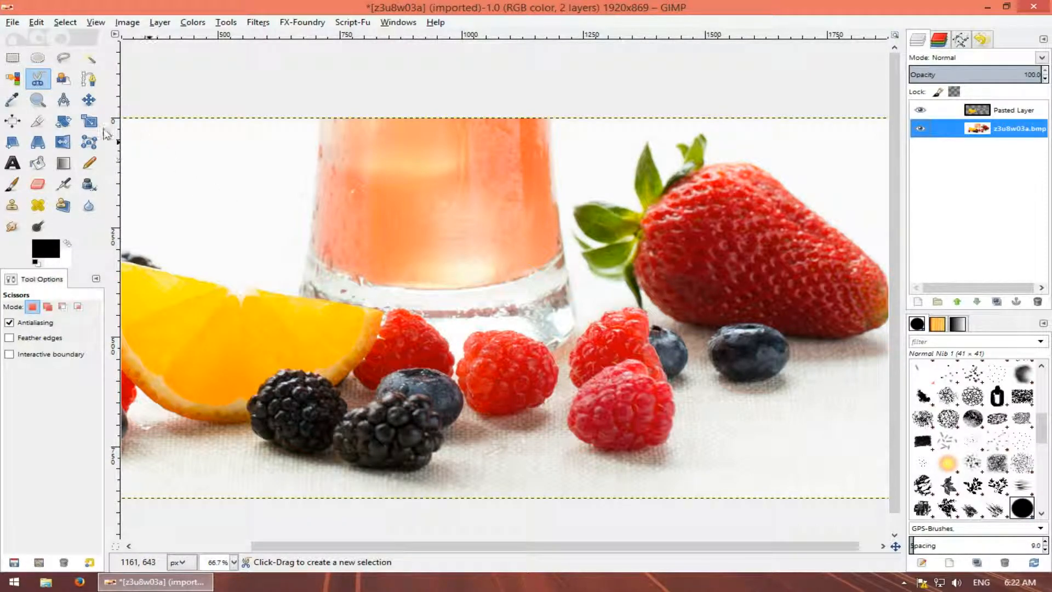
click(41, 79)
click(990, 131)
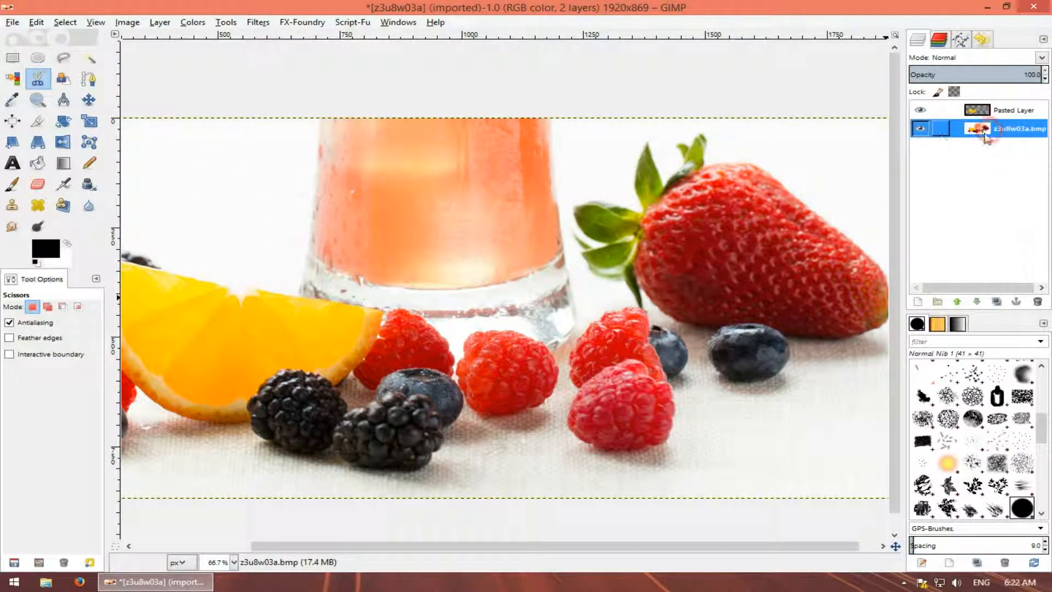
click(593, 374)
click(577, 391)
click(569, 412)
click(574, 436)
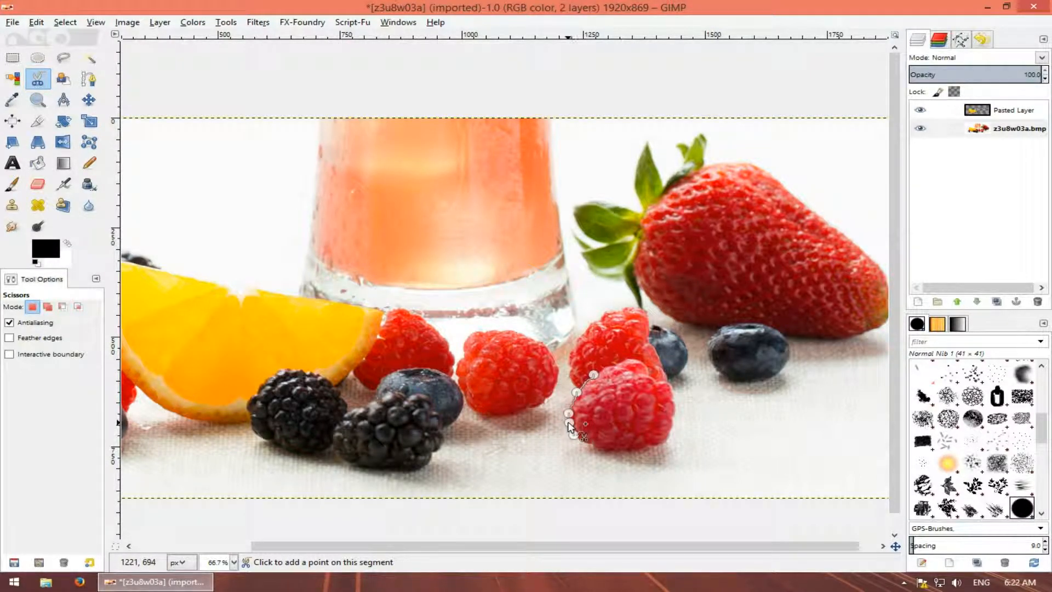
Continue the scissors outline along the underside of the front raspberry, adding an extra point where the line misses the edge
click(592, 444)
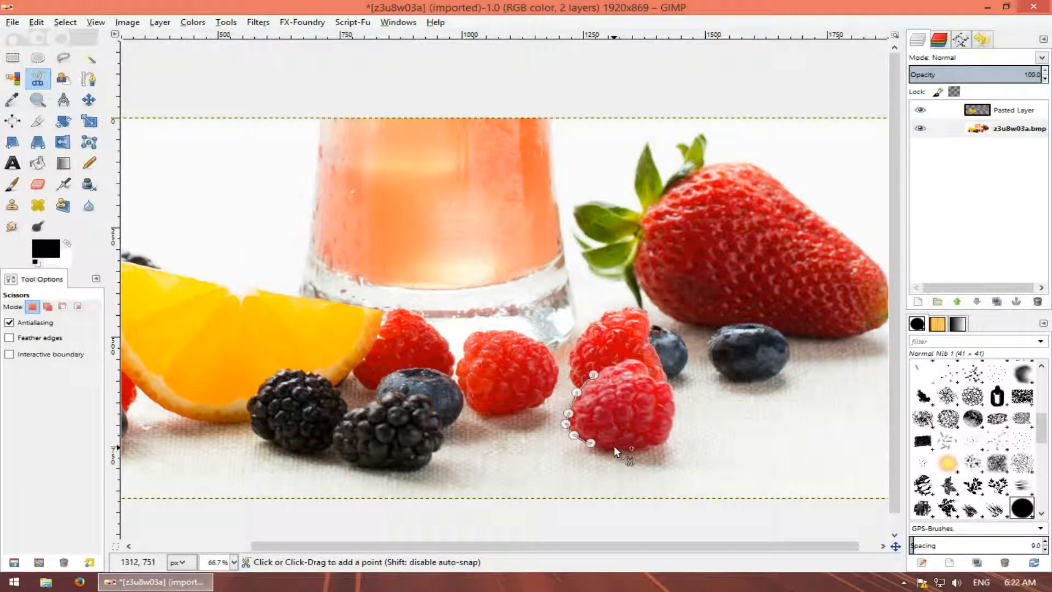
click(614, 446)
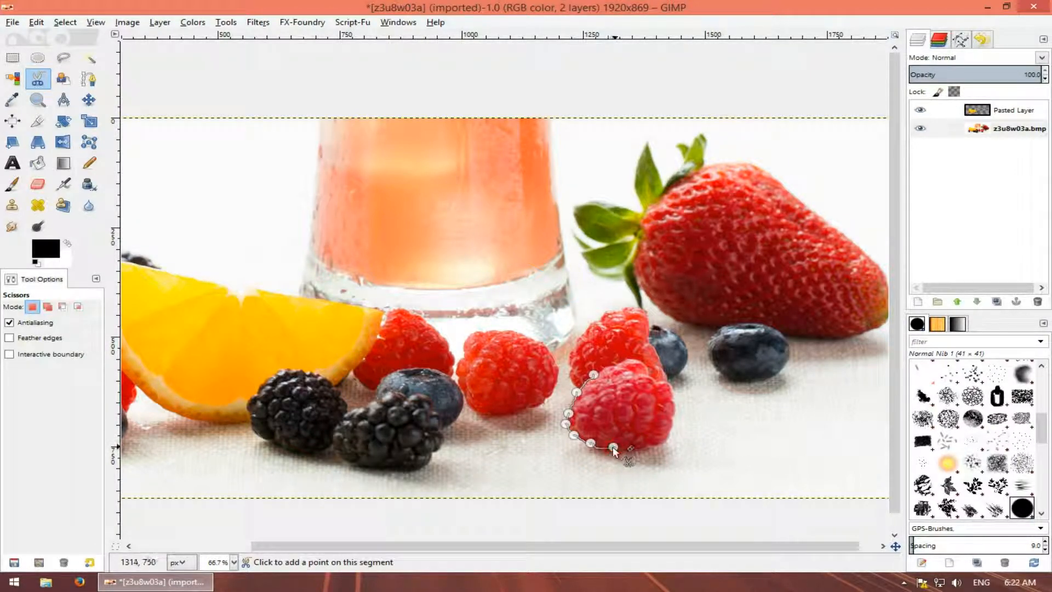
click(640, 447)
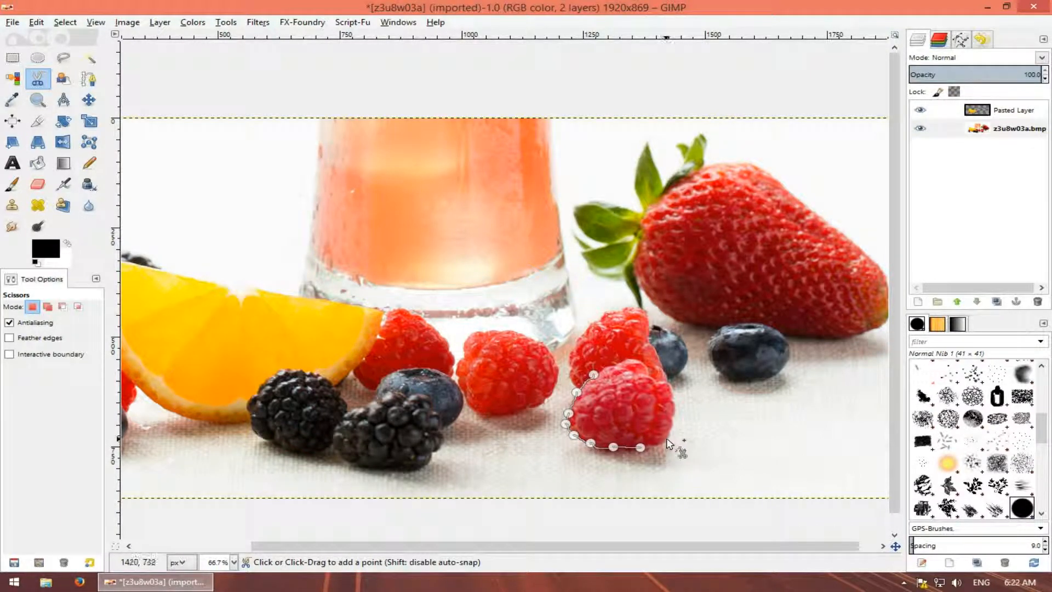
click(626, 446)
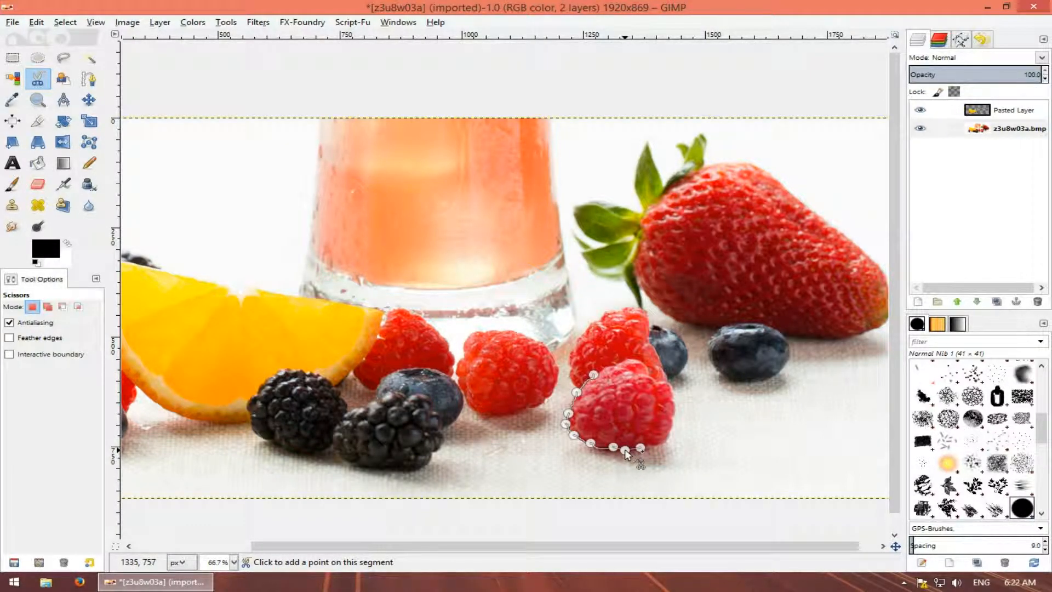
click(657, 444)
Outline the raspberry's right side and top, close the outline at its starting point and convert it to a selection
click(670, 432)
click(675, 415)
click(674, 399)
click(673, 385)
click(664, 374)
click(651, 365)
click(623, 360)
click(609, 366)
click(597, 376)
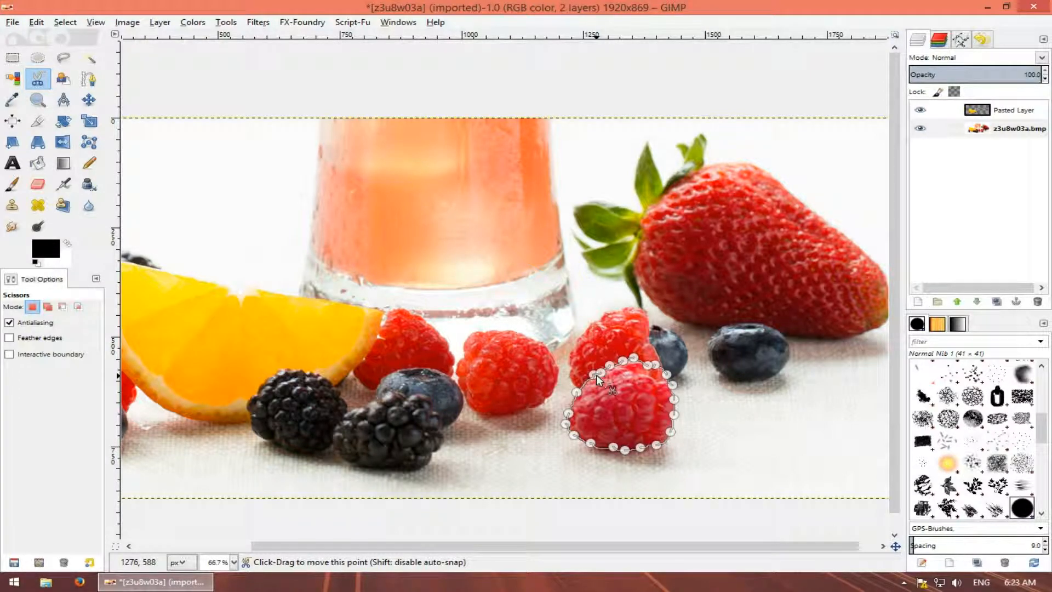
key(Return)
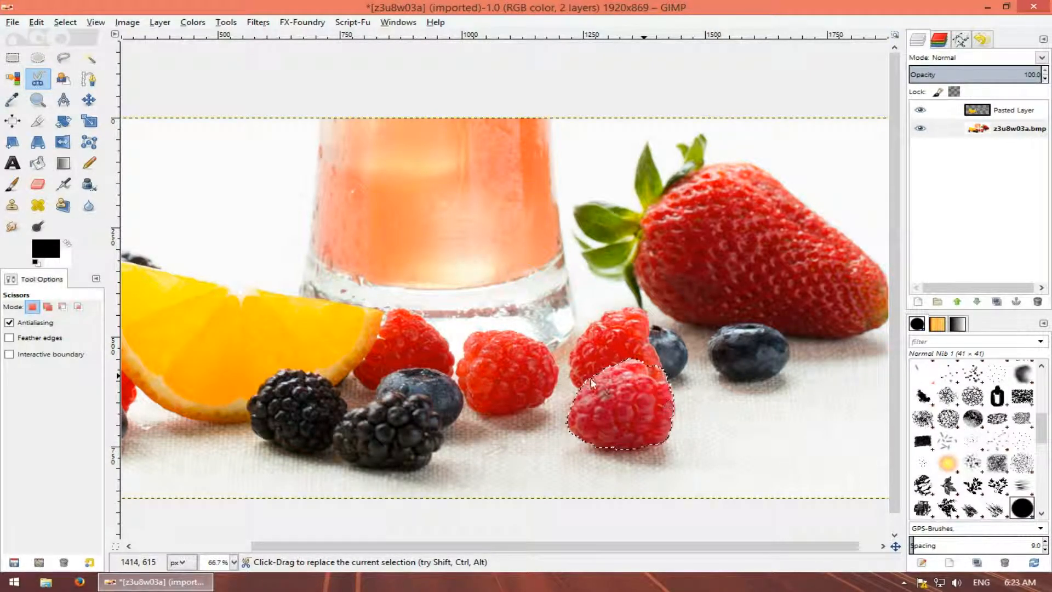
Copy the selected raspberry and paste it as a separate new layer
key(ctrl+c)
key(ctrl+v)
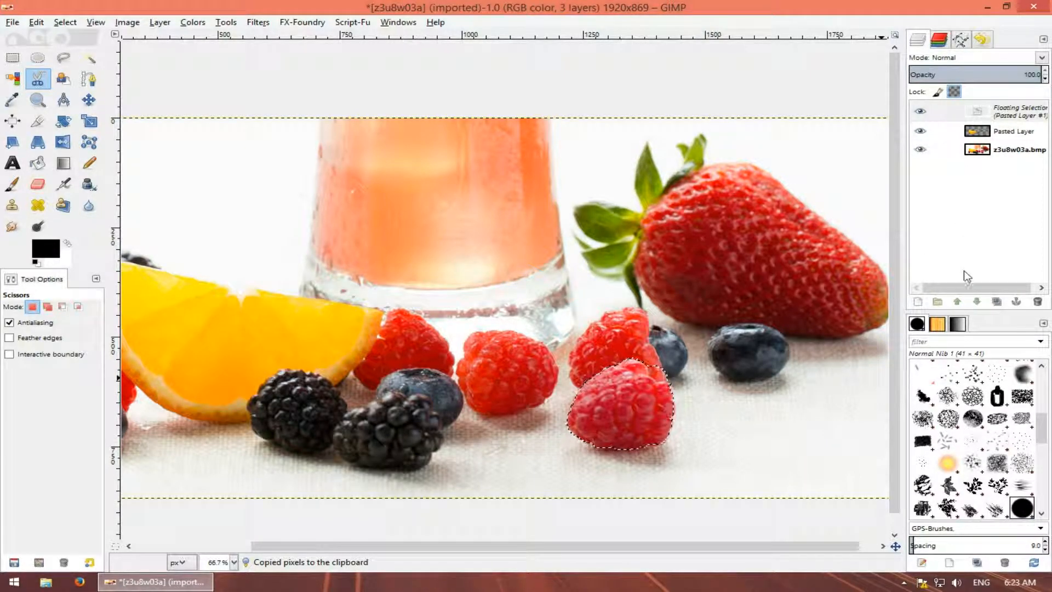
click(918, 302)
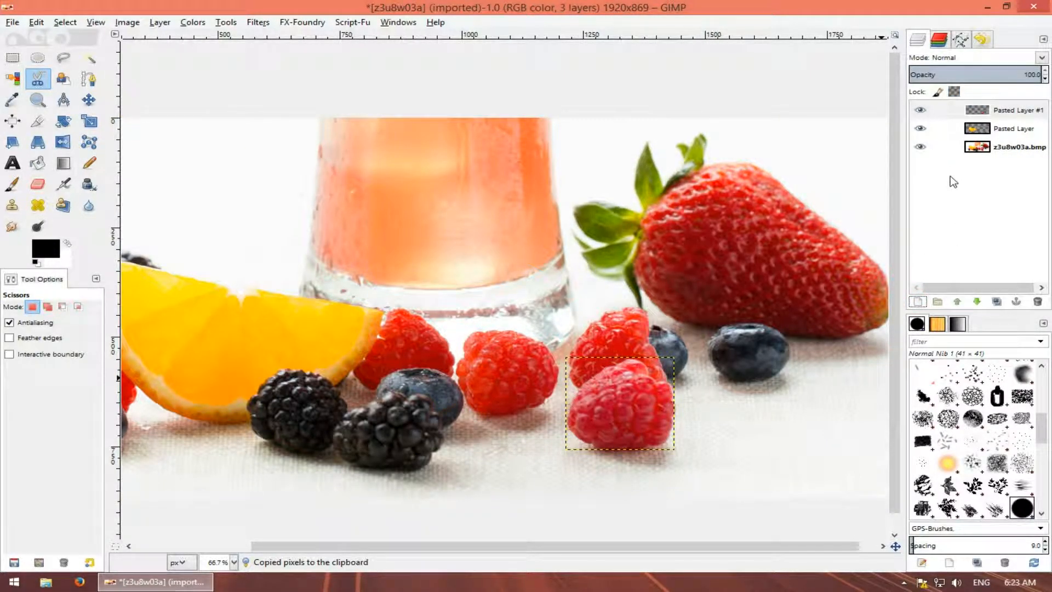
Desaturate the original z3u8w03a.bmp layer with the shade of gray based on Lightness
click(945, 147)
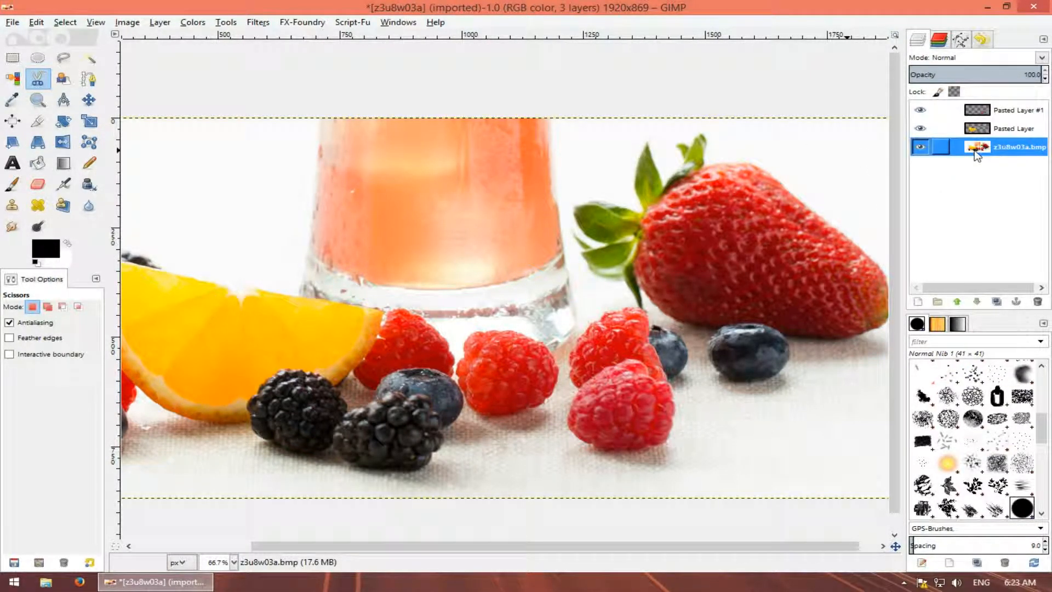
click(187, 22)
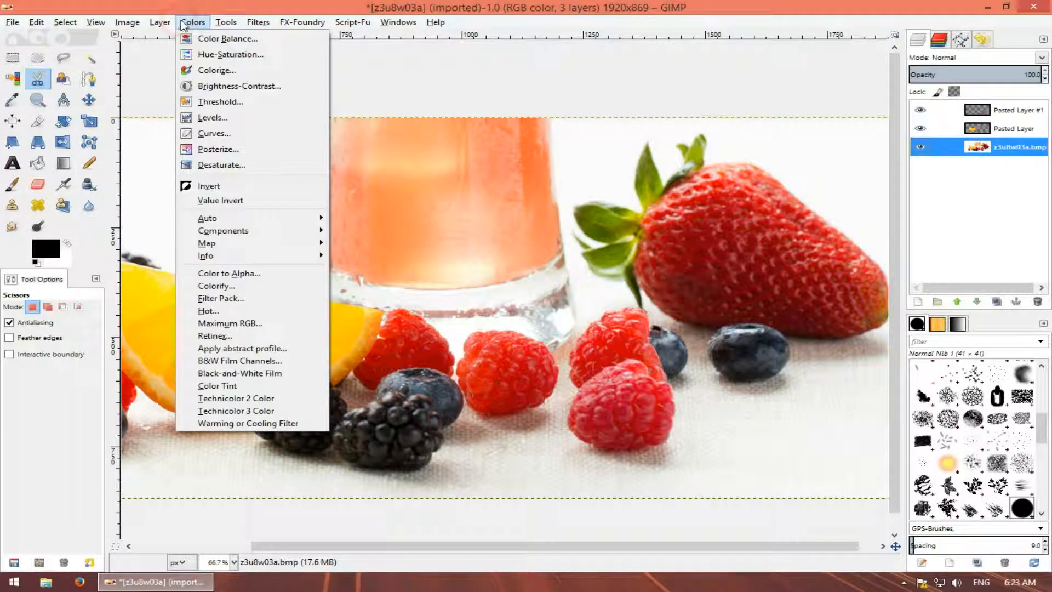
click(228, 165)
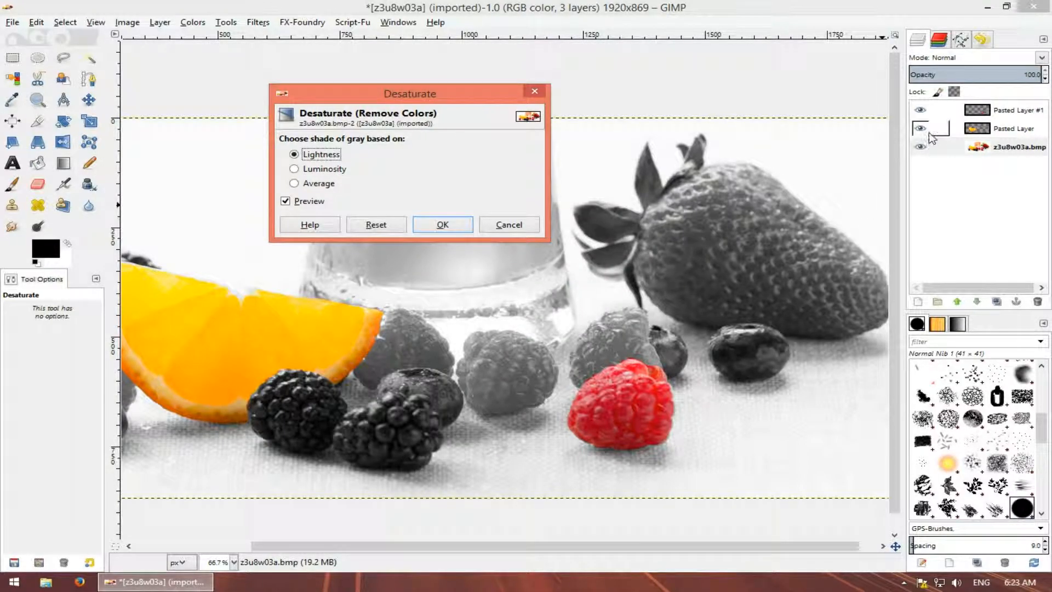
click(458, 225)
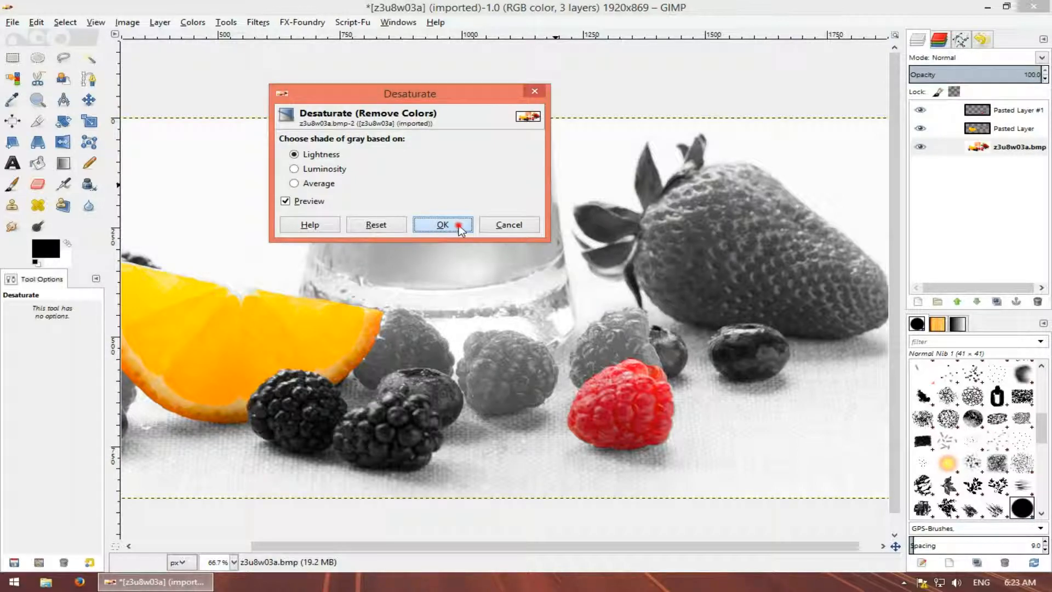
Toggle the orange and raspberry layers off and on, and activate each in turn to examine the colored fruits against the gray photo
click(921, 130)
click(921, 130)
click(921, 110)
click(921, 110)
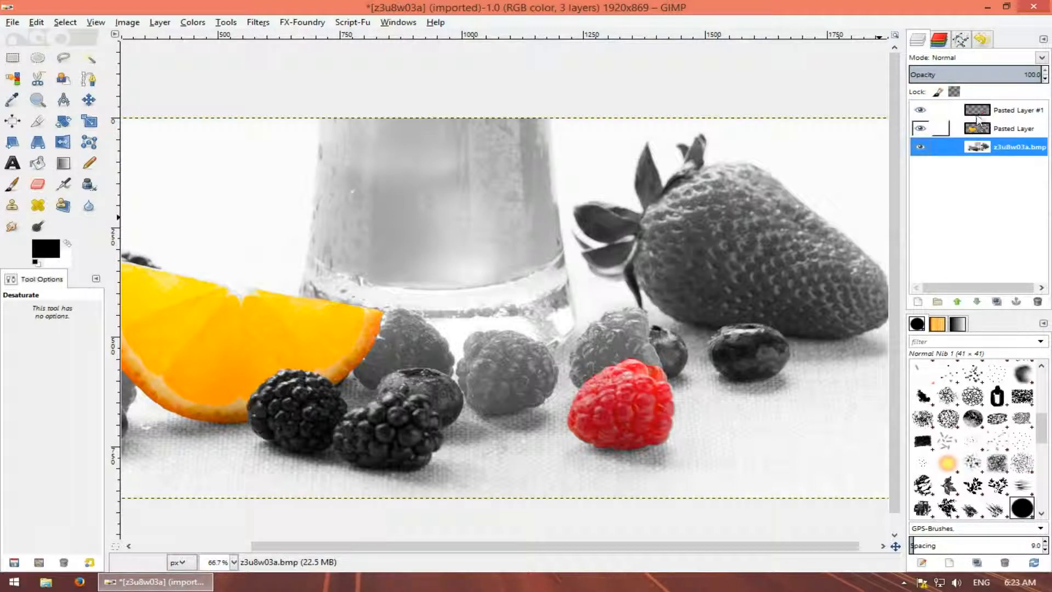
click(977, 110)
click(970, 129)
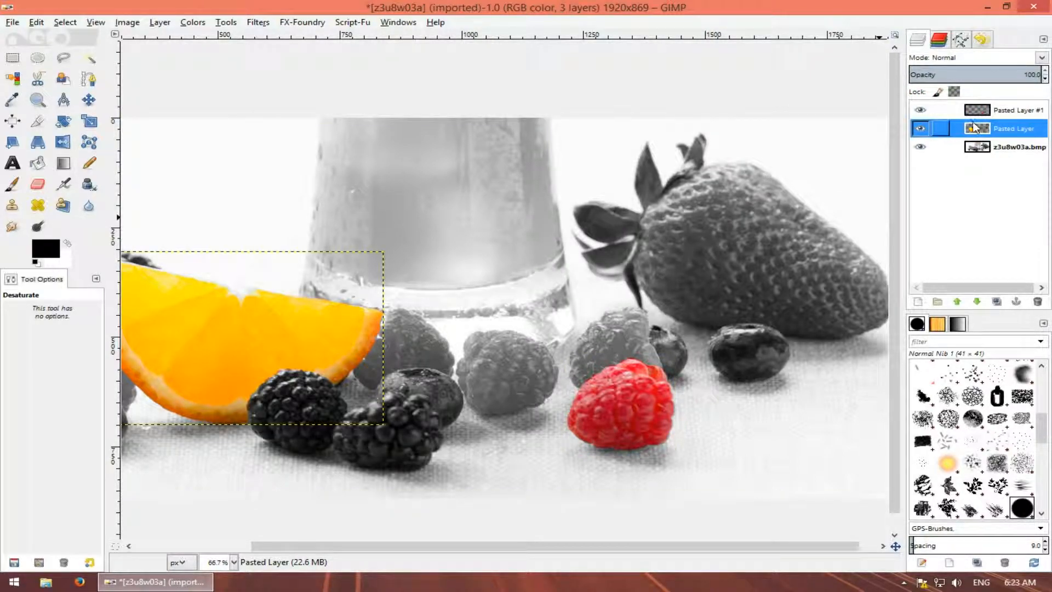
click(979, 110)
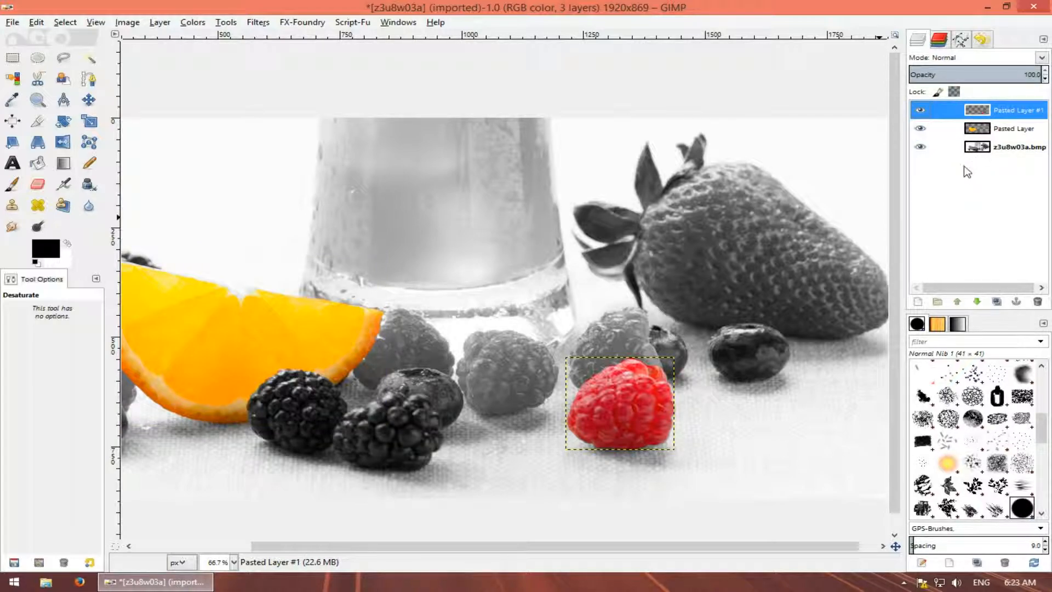
click(984, 135)
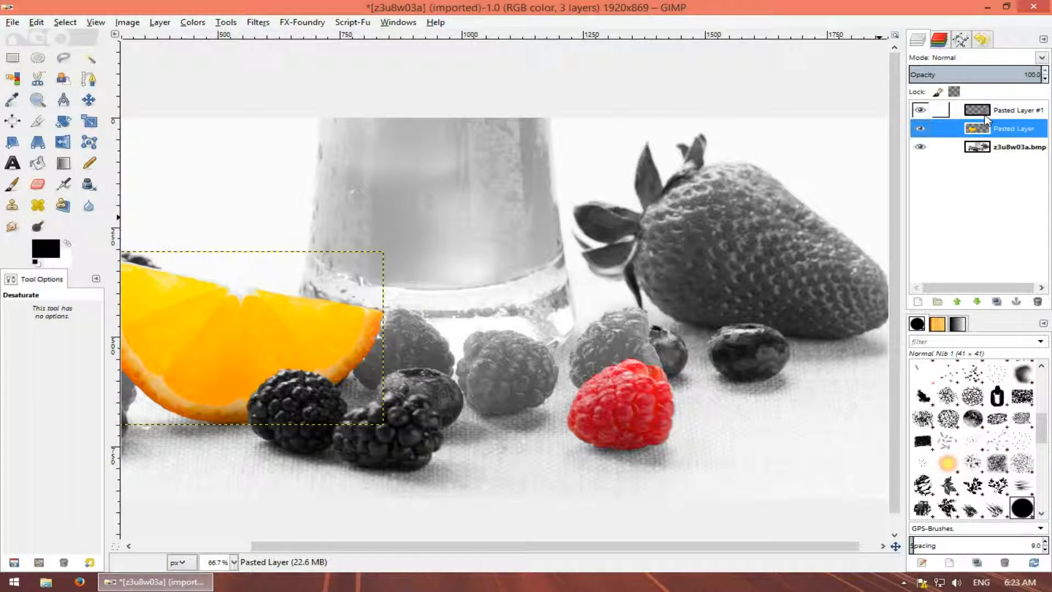
drag(592, 547, 541, 547)
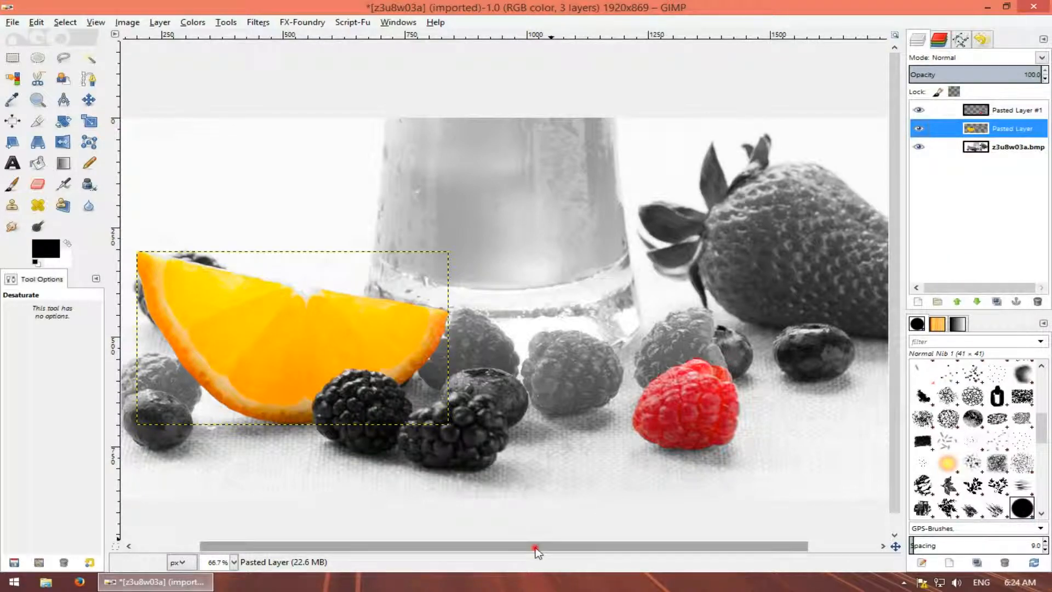
drag(536, 548, 492, 547)
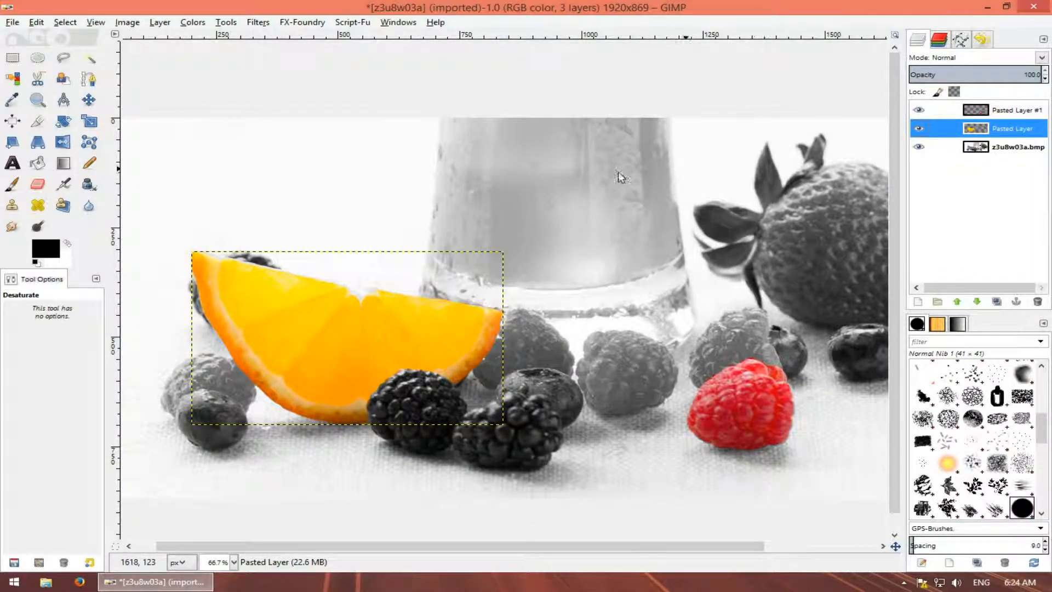